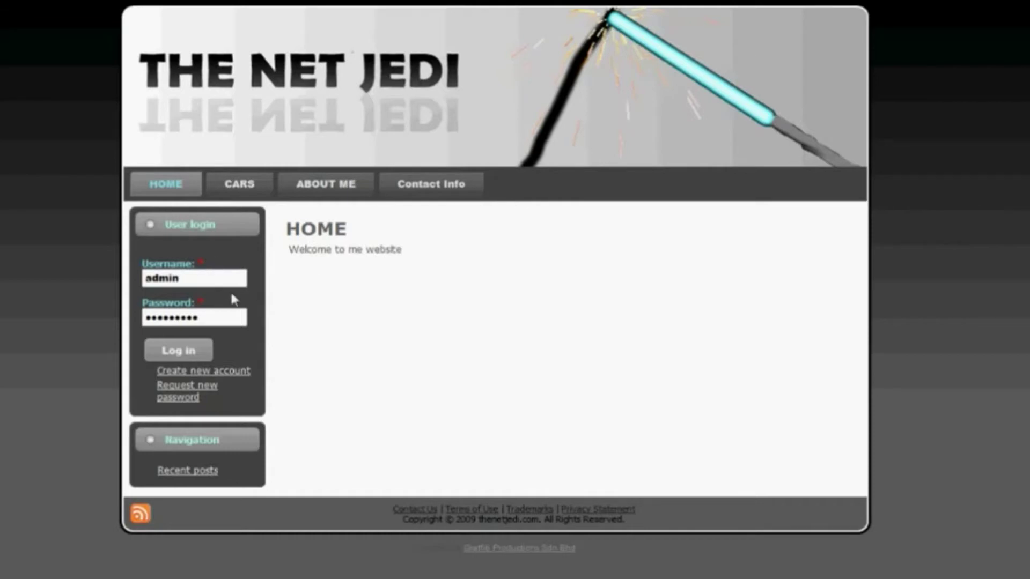
Log in to the site with the administrator username and the account password.
{"action": "left_click", "coordinate": [226, 279]}
{"action": "left_click", "coordinate": [240, 314]}
{"action": "left_click", "coordinate": [171, 359]}
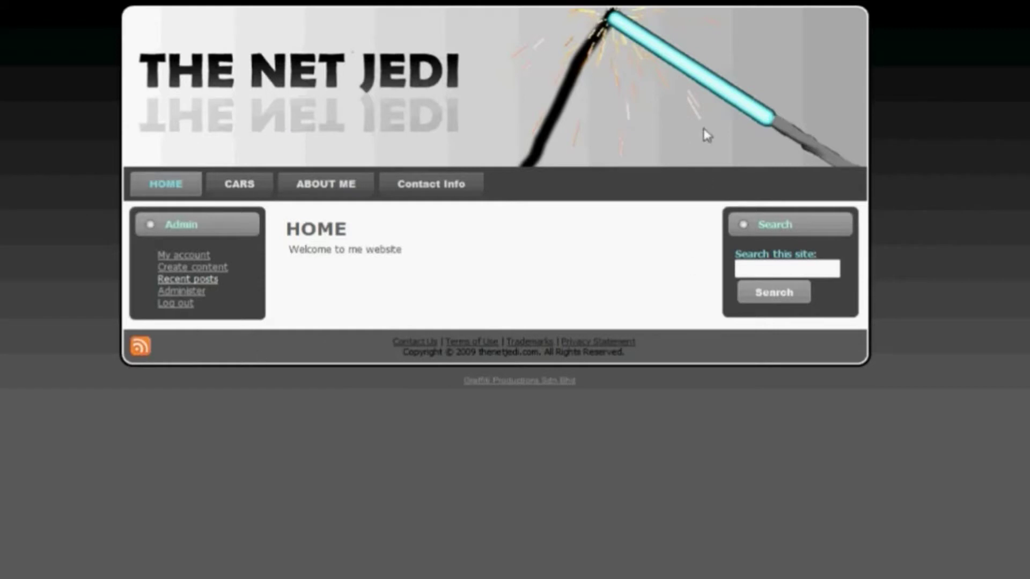
Open the CARS page for editing.
{"action": "left_click", "coordinate": [236, 185]}
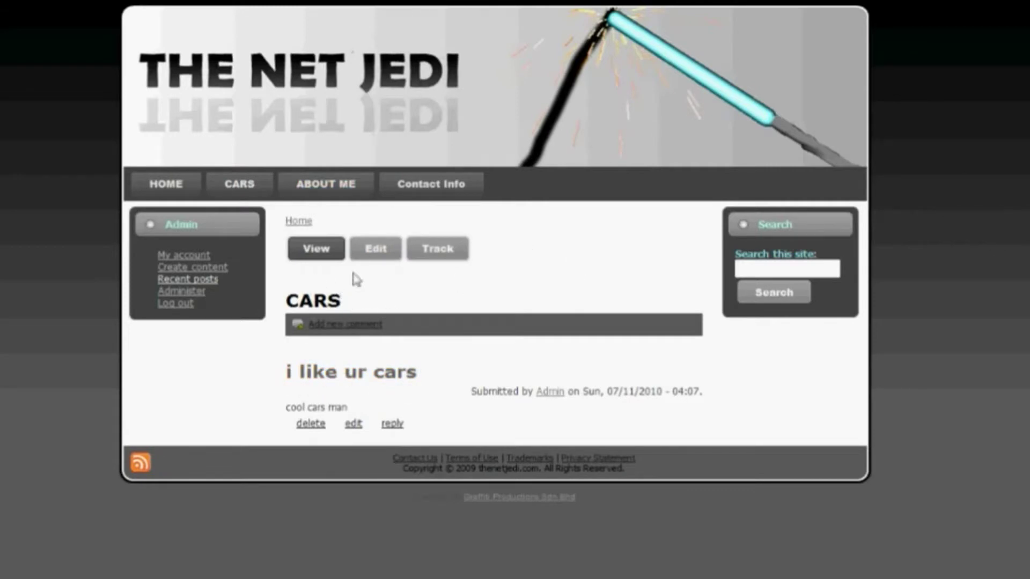
{"action": "left_click", "coordinate": [239, 185]}
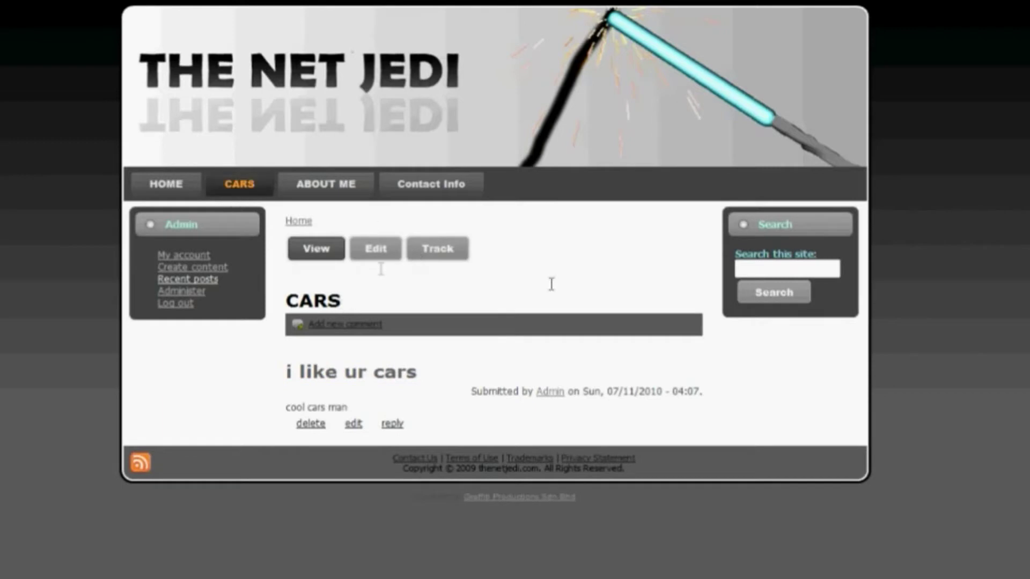
{"action": "left_click", "coordinate": [376, 249]}
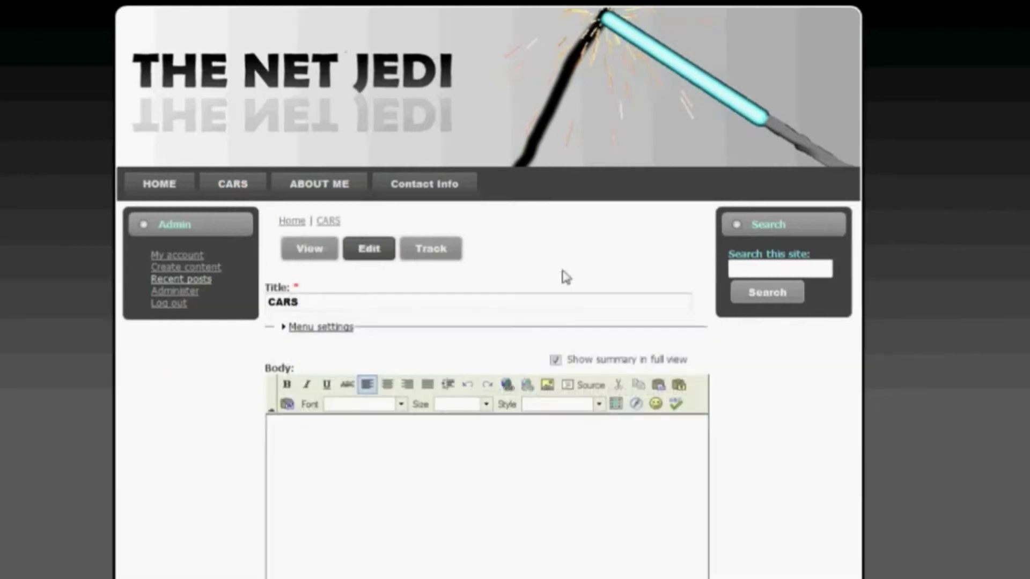
{"action": "scroll", "coordinate": [552, 276], "scroll_direction": "down", "scroll_amount": 3}
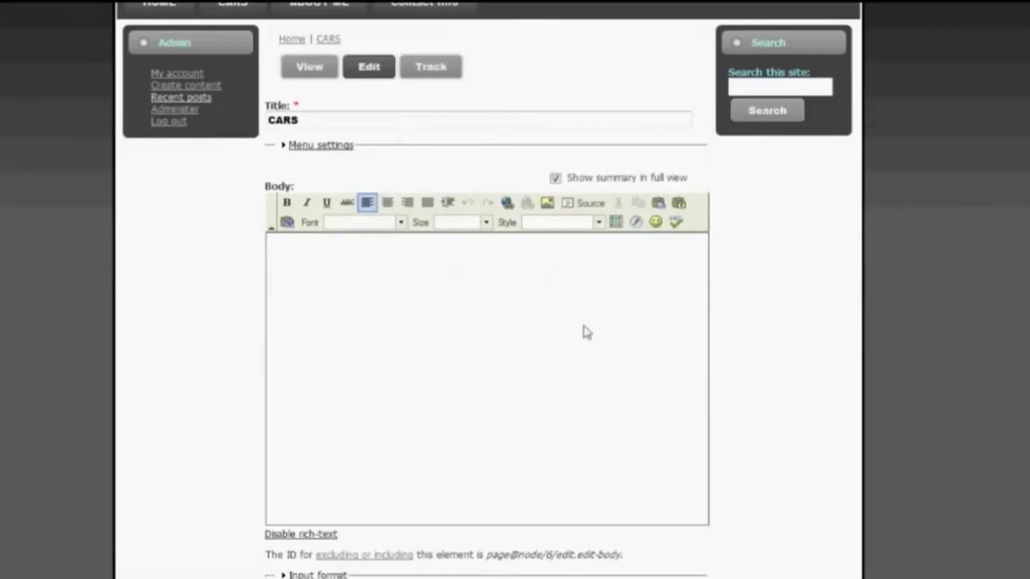
{"action": "scroll", "coordinate": [488, 123], "scroll_direction": "up", "scroll_amount": 3}
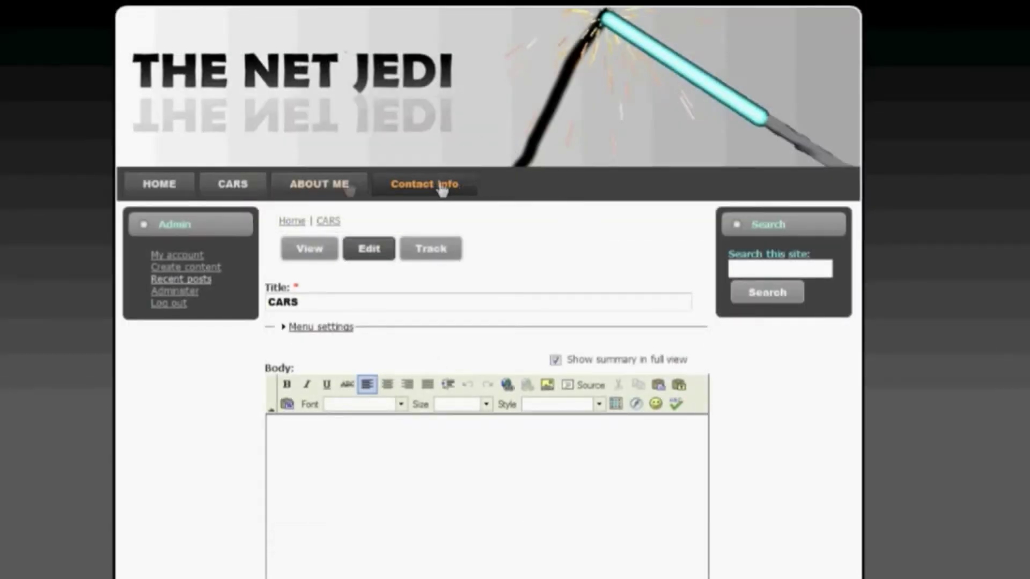
{"action": "scroll", "coordinate": [683, 340], "scroll_direction": "down", "scroll_amount": 2}
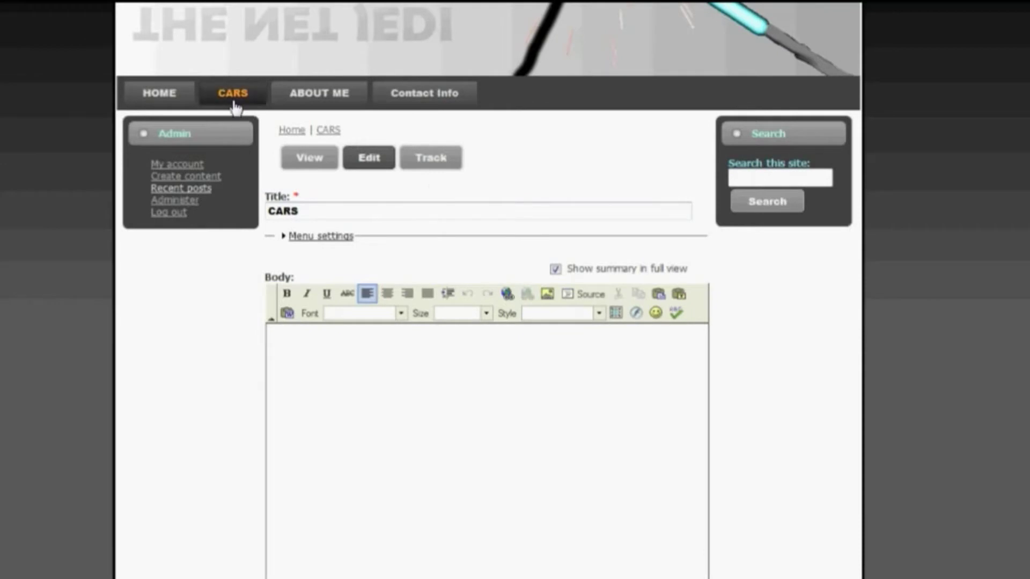
Expand the input format options of the CARS page and check which format is selected.
{"action": "scroll", "coordinate": [512, 361], "scroll_direction": "down", "scroll_amount": 3}
{"action": "left_click", "coordinate": [394, 197]}
{"action": "scroll", "coordinate": [574, 268], "scroll_direction": "up", "scroll_amount": 2}
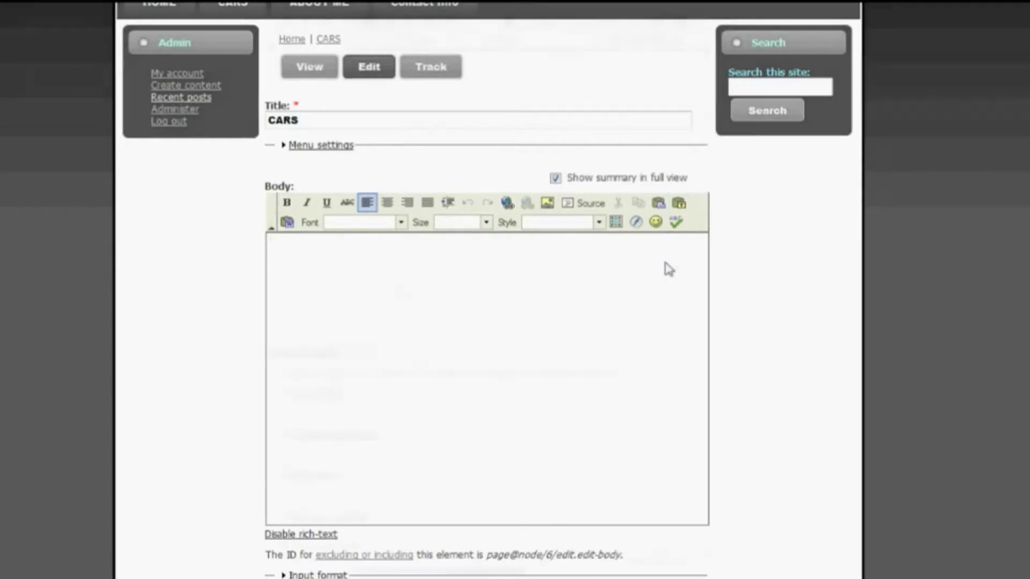
{"action": "scroll", "coordinate": [664, 262], "scroll_direction": "down", "scroll_amount": 4}
{"action": "scroll", "coordinate": [586, 267], "scroll_direction": "up", "scroll_amount": 2}
{"action": "left_click", "coordinate": [319, 485]}
{"action": "scroll", "coordinate": [557, 241], "scroll_direction": "up", "scroll_amount": 3}
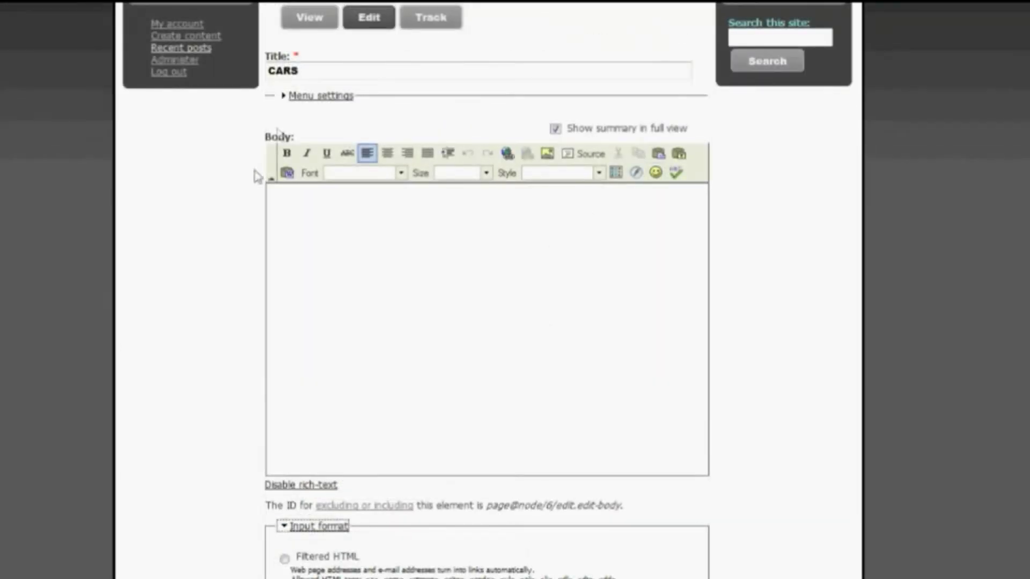
{"action": "scroll", "coordinate": [694, 203], "scroll_direction": "down", "scroll_amount": 2}
{"action": "scroll", "coordinate": [646, 234], "scroll_direction": "down", "scroll_amount": 2}
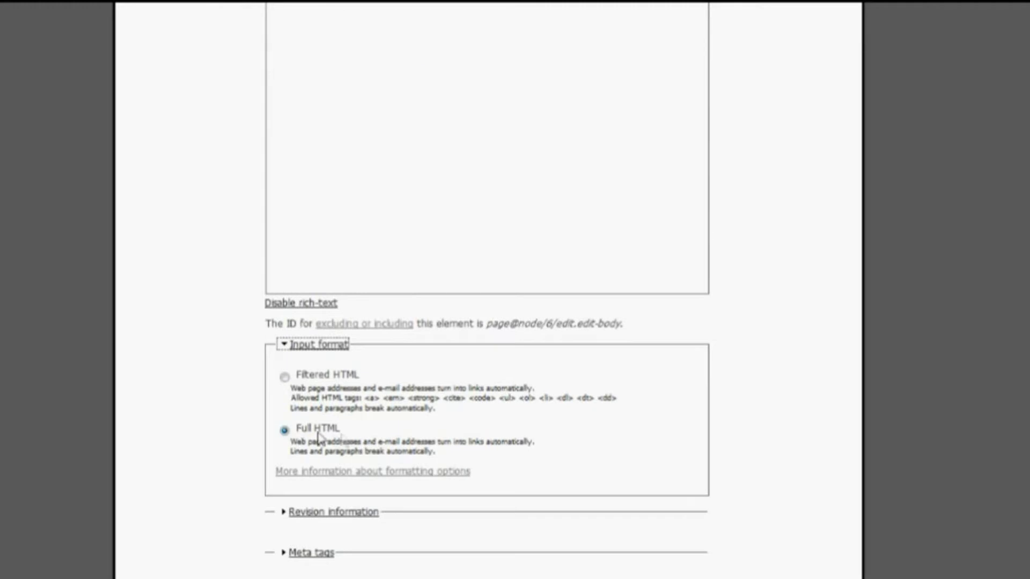
{"action": "scroll", "coordinate": [325, 411], "scroll_direction": "up", "scroll_amount": 5}
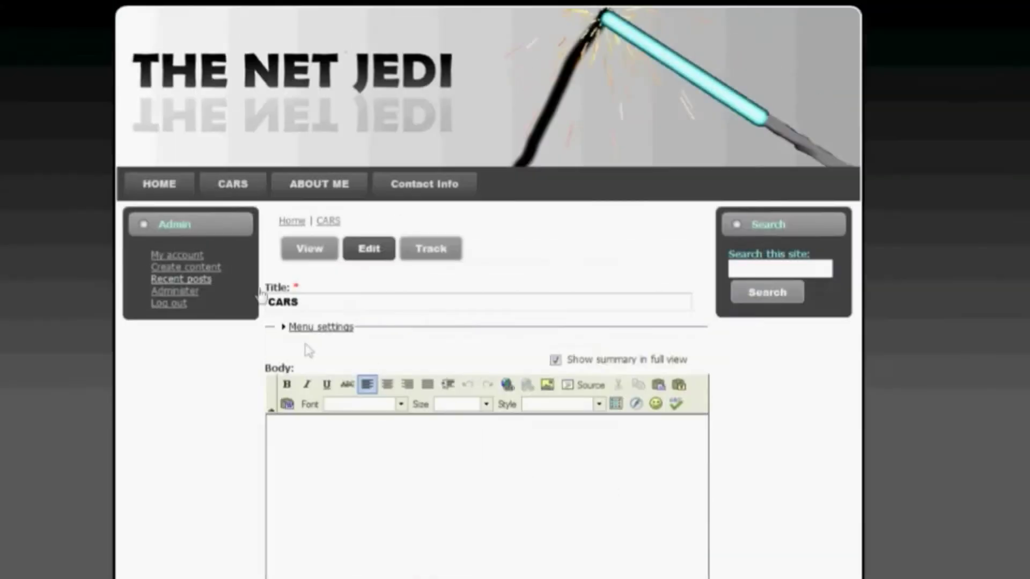
Start creating a new Page and set its input format to Full HTML to bring up the rich-text body editor.
{"action": "key", "text": "Return"}
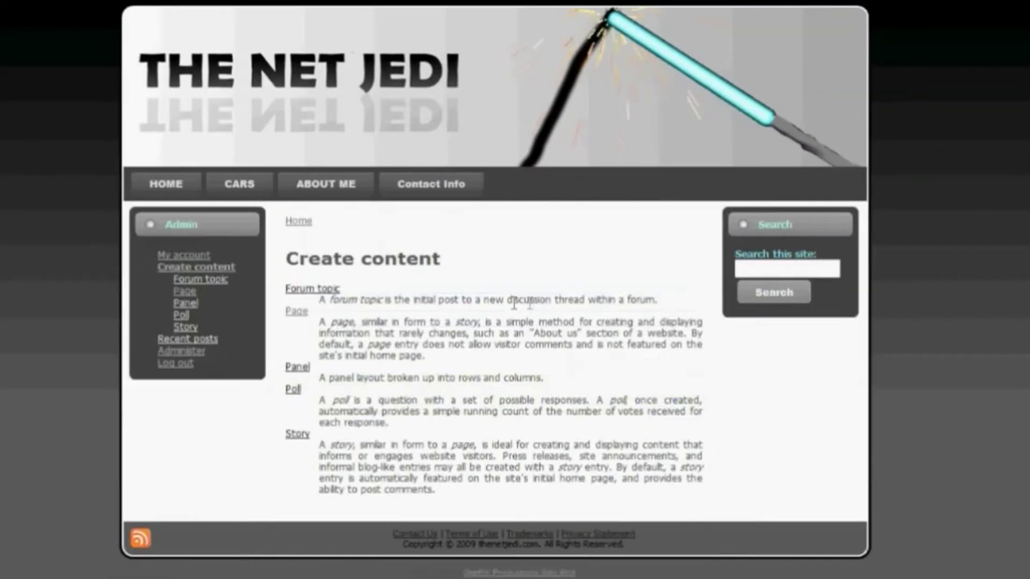
{"action": "key", "text": "Return"}
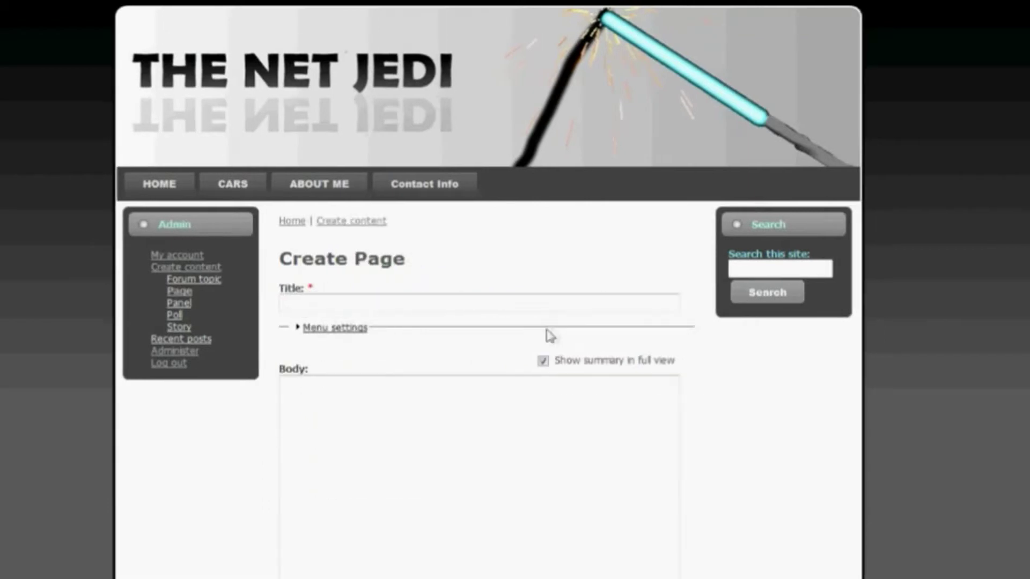
{"action": "scroll", "coordinate": [482, 311], "scroll_direction": "down", "scroll_amount": 3}
{"action": "left_click", "coordinate": [416, 265]}
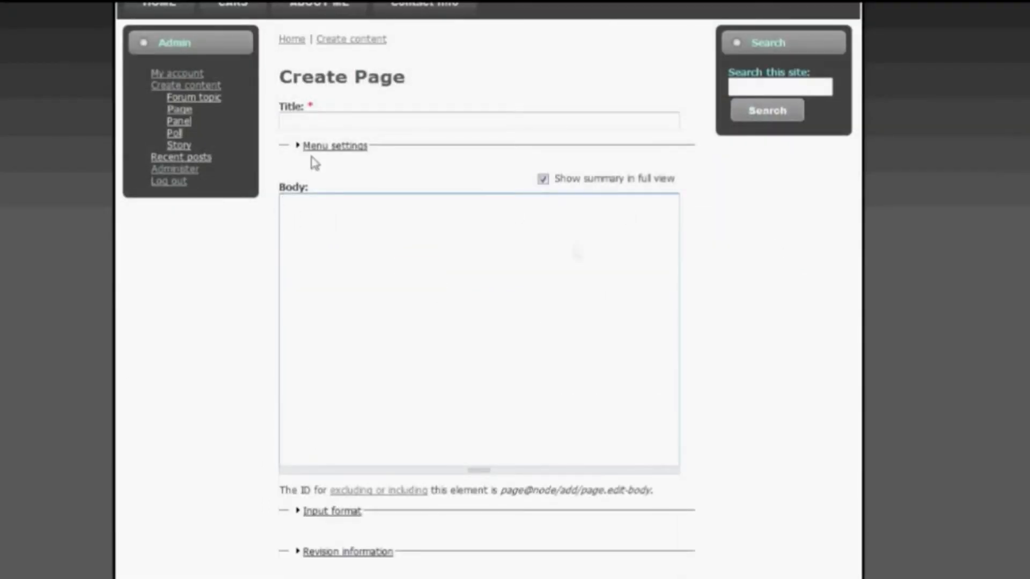
{"action": "left_click", "coordinate": [331, 513]}
{"action": "left_click", "coordinate": [298, 529]}
{"action": "scroll", "coordinate": [712, 176], "scroll_direction": "up", "scroll_amount": 3}
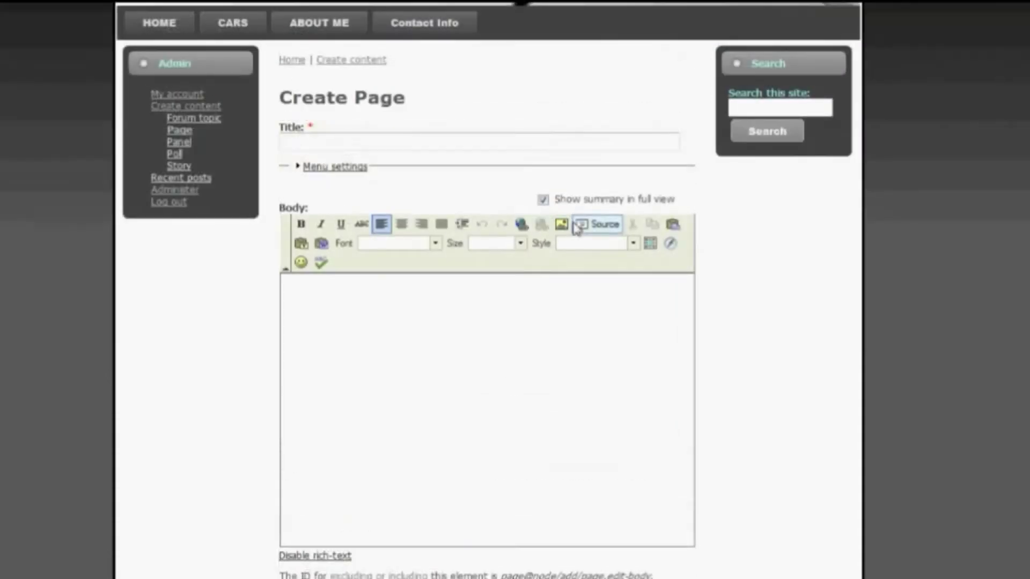
{"action": "scroll", "coordinate": [499, 250], "scroll_direction": "up", "scroll_amount": 2}
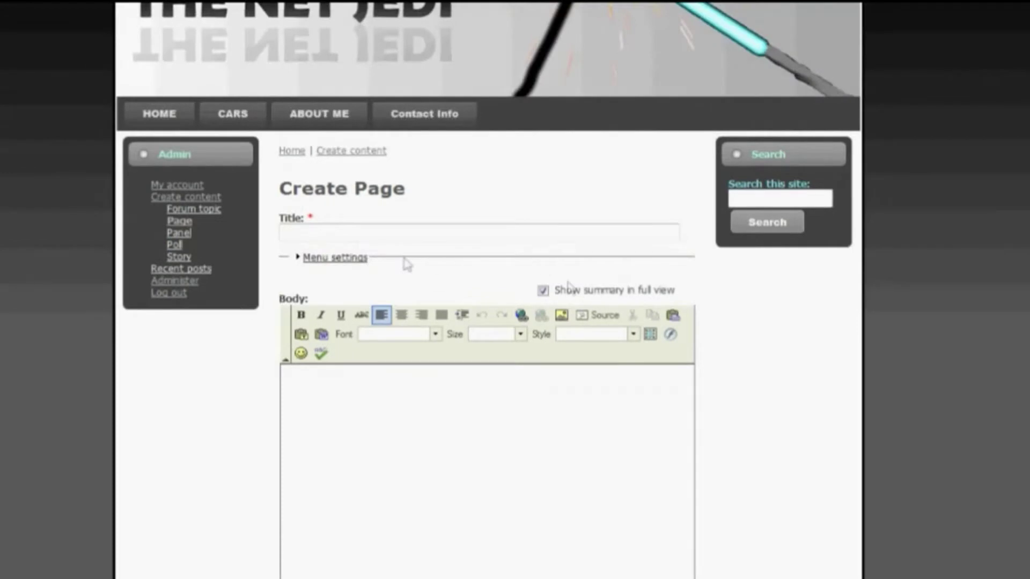
Return to the CARS page and reopen it for editing at the body editor.
{"action": "left_click", "coordinate": [241, 127]}
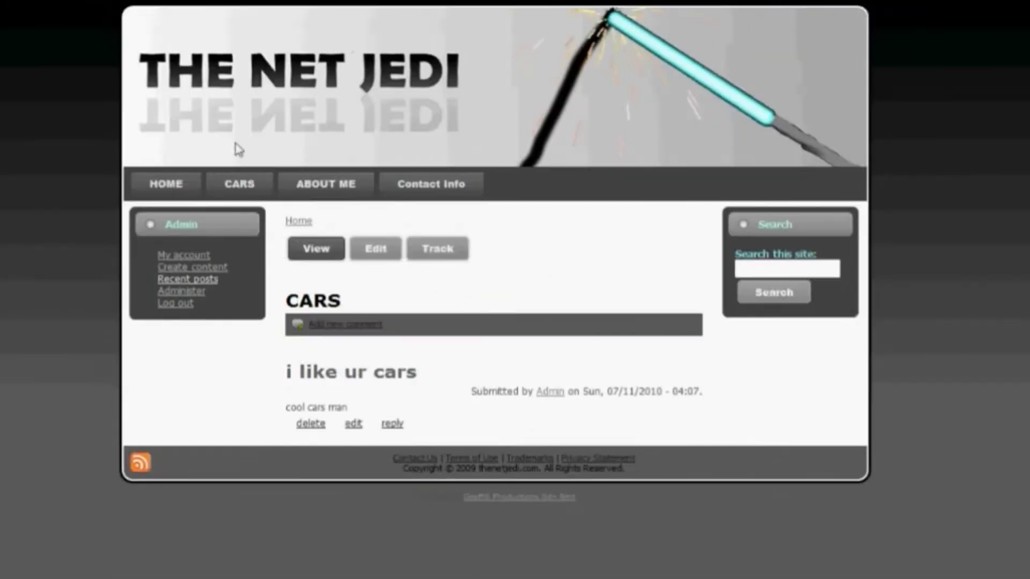
{"action": "left_click", "coordinate": [376, 248]}
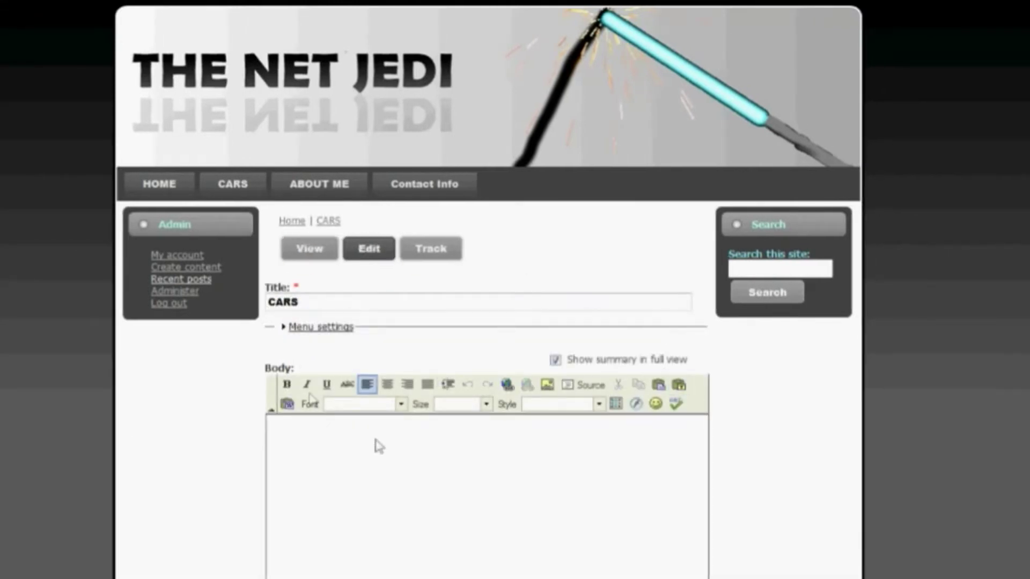
{"action": "scroll", "coordinate": [608, 421], "scroll_direction": "down", "scroll_amount": 3}
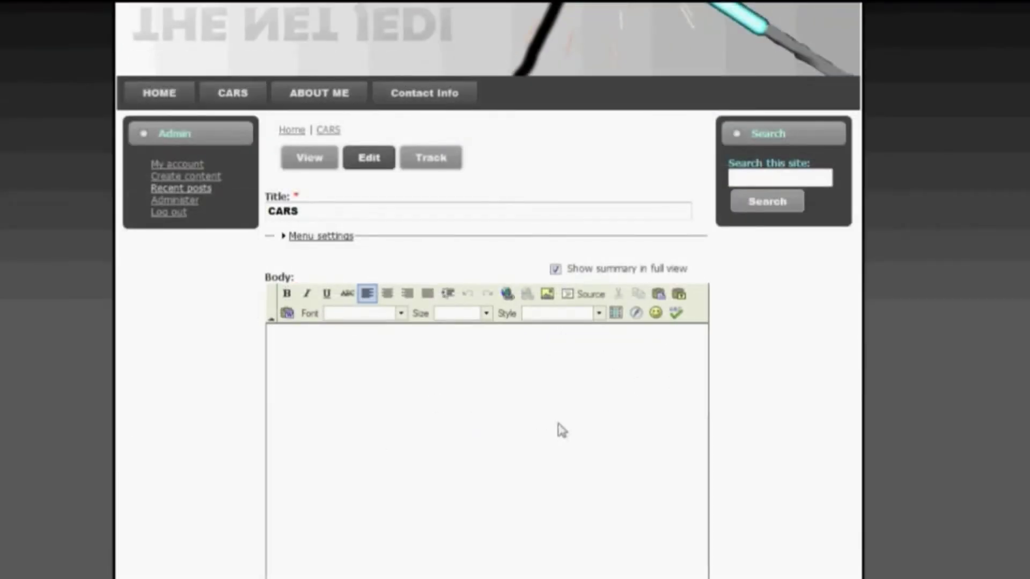
{"action": "scroll", "coordinate": [562, 430], "scroll_direction": "down", "scroll_amount": 3}
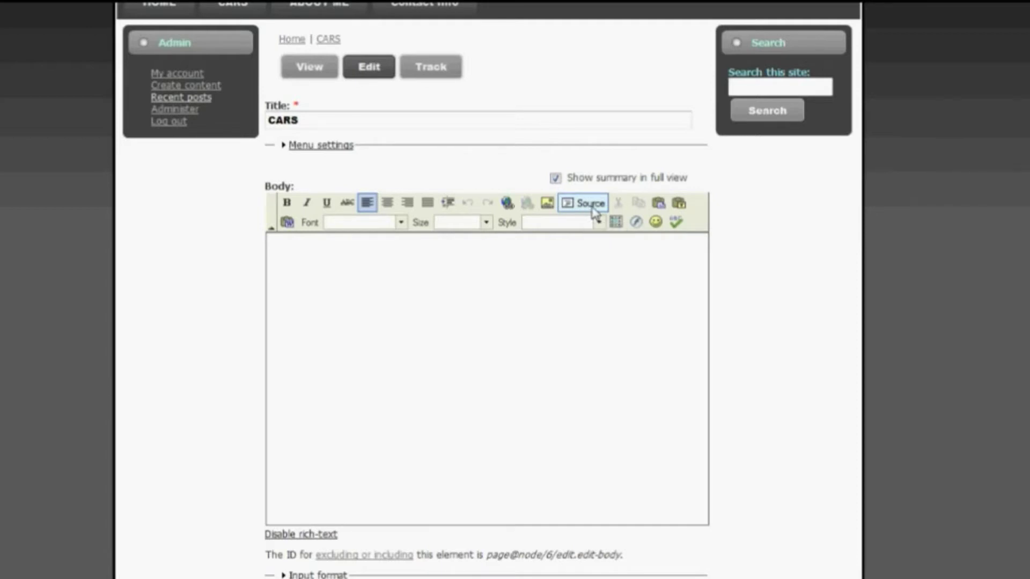
Examine the body editor's font, size and style choices and its smiley collection, without inserting anything.
{"action": "left_click", "coordinate": [510, 204]}
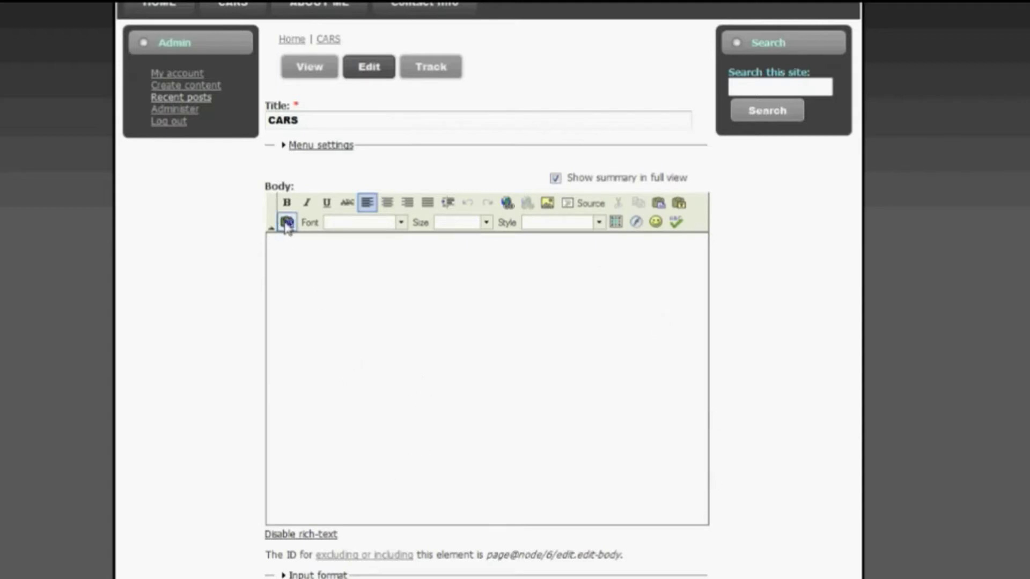
{"action": "left_click", "coordinate": [399, 222]}
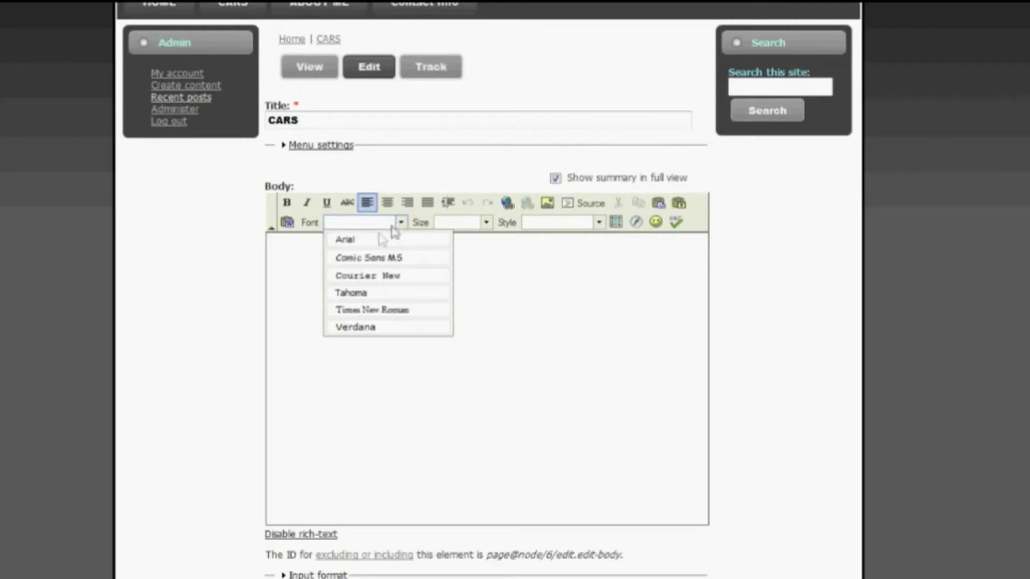
{"action": "left_click", "coordinate": [488, 224]}
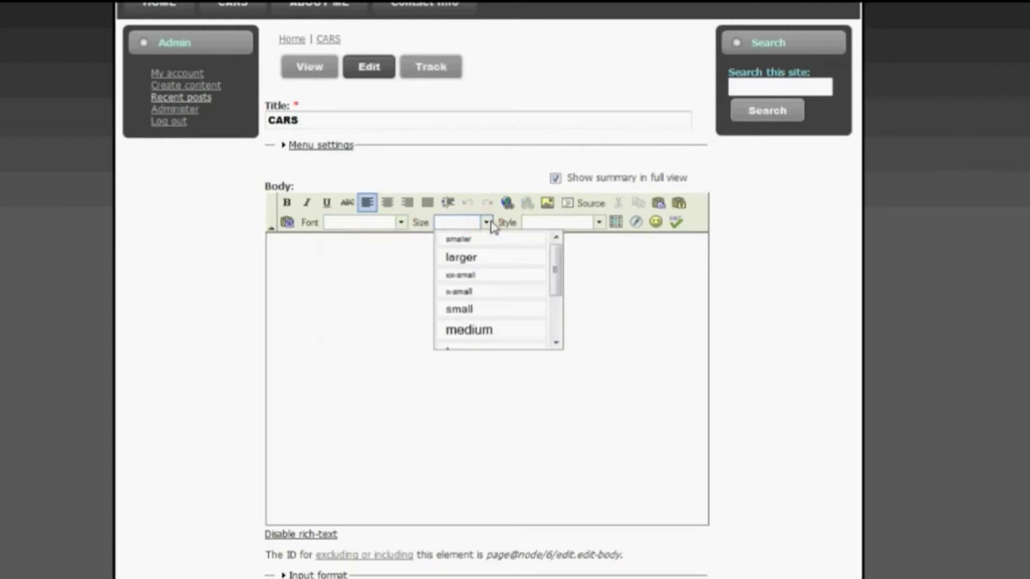
{"action": "left_click", "coordinate": [599, 222]}
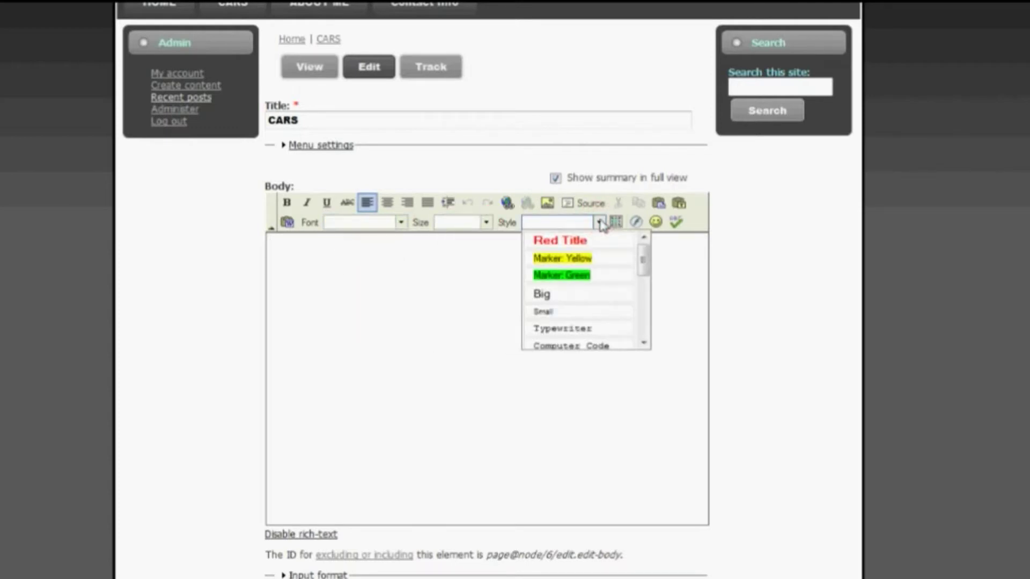
{"action": "mouse_move", "coordinate": [643, 258]}
{"action": "left_mouse_down"}
{"action": "mouse_move", "coordinate": [647, 332]}
{"action": "mouse_move", "coordinate": [648, 260]}
{"action": "left_mouse_up"}
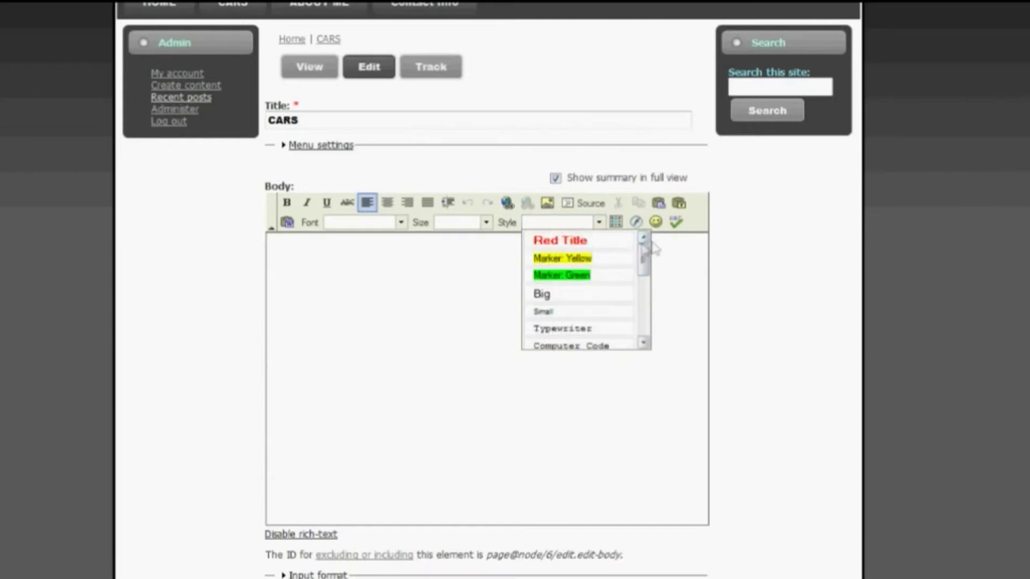
{"action": "left_click", "coordinate": [689, 253]}
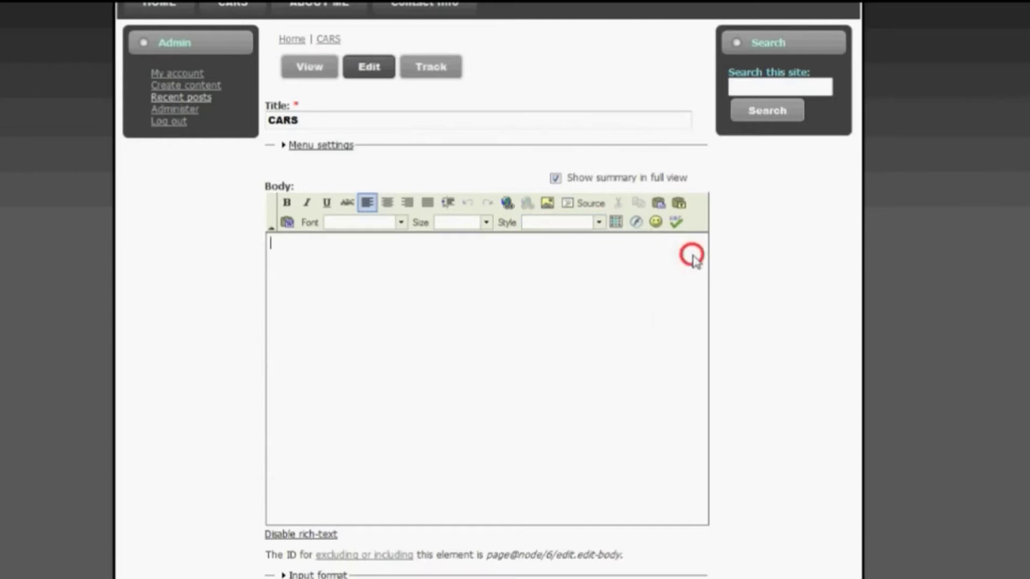
{"action": "left_click", "coordinate": [653, 225]}
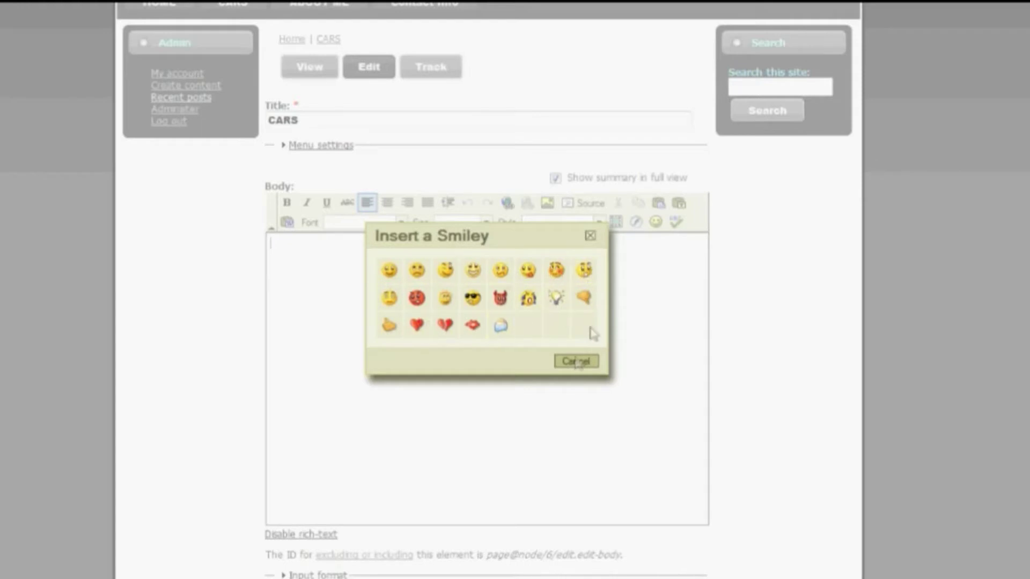
{"action": "left_click", "coordinate": [576, 363]}
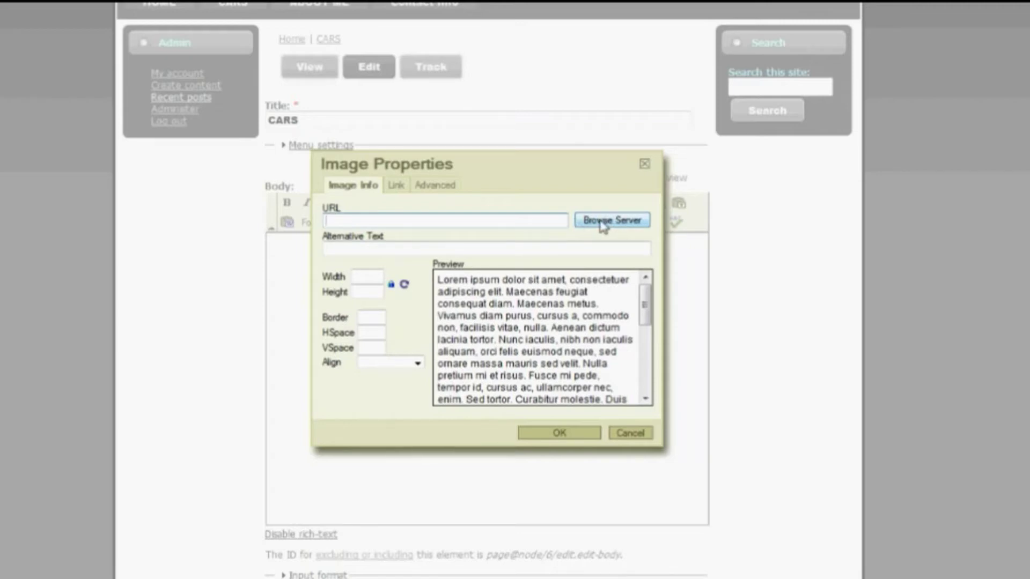
Browse the server's images and choose shrek_forever_after from the Dotcom folder of the Pictures library as the file to upload.
{"action": "left_click", "coordinate": [603, 224]}
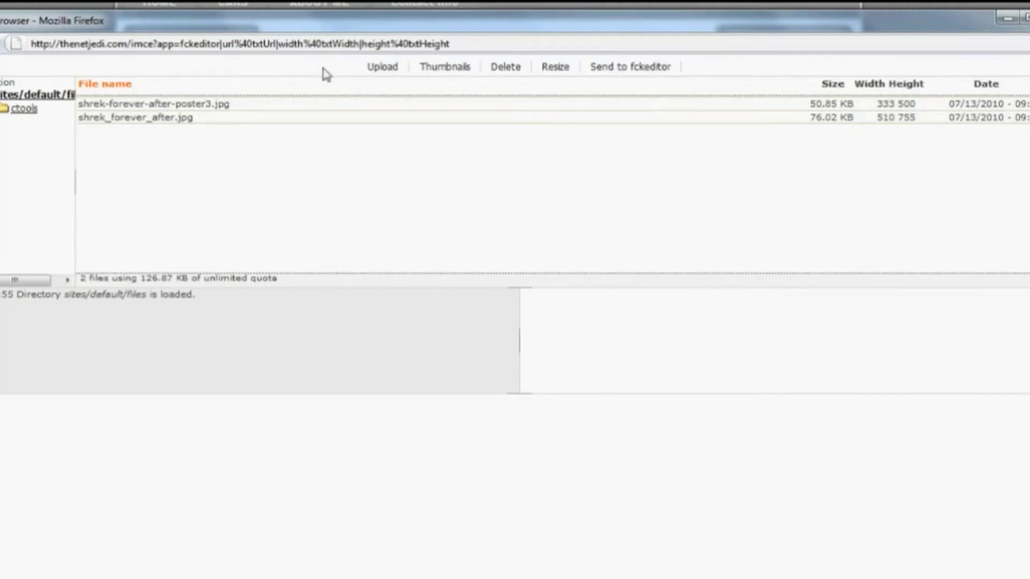
{"action": "left_click", "coordinate": [369, 68]}
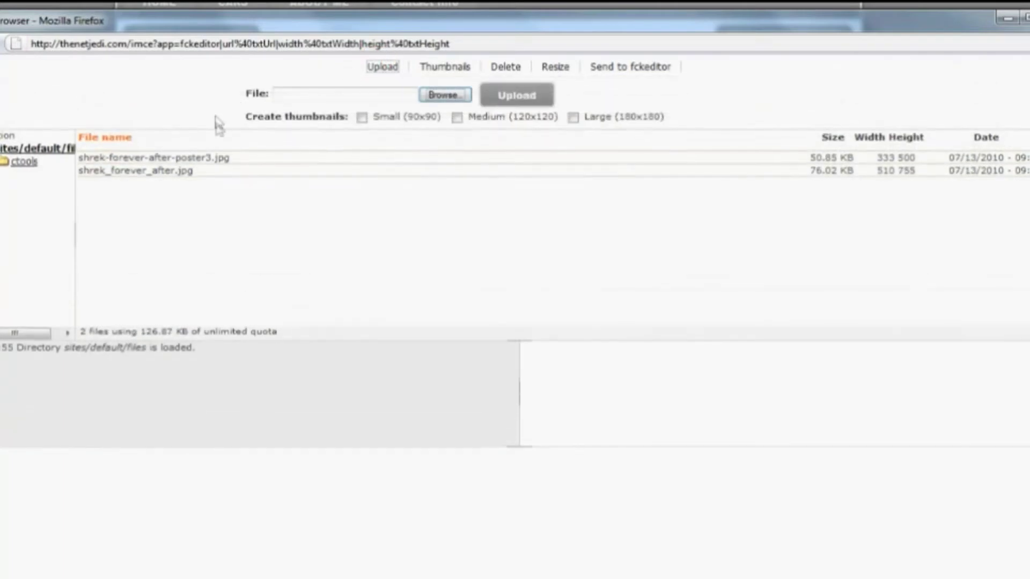
{"action": "left_click", "coordinate": [443, 96]}
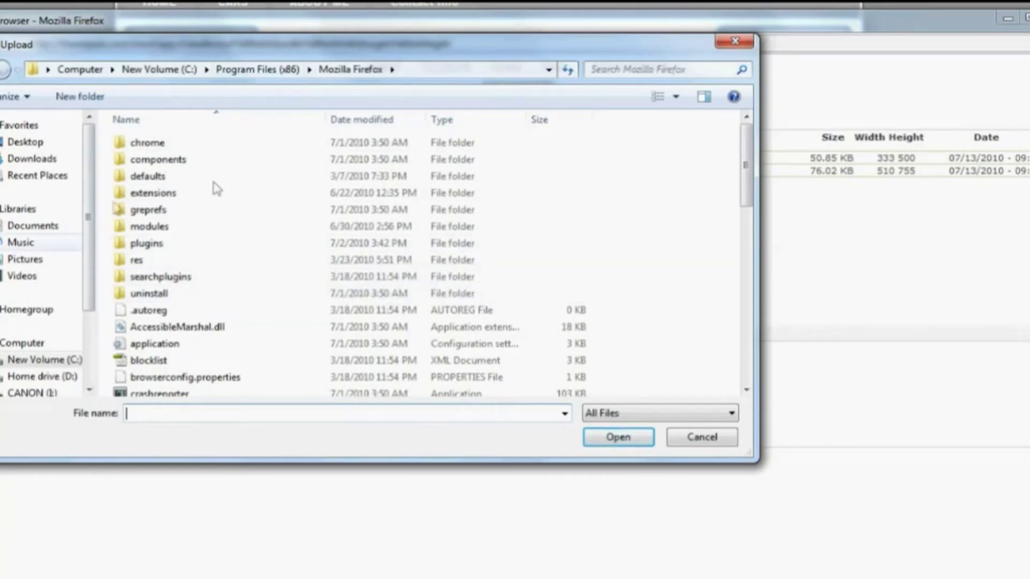
{"action": "left_click", "coordinate": [32, 261]}
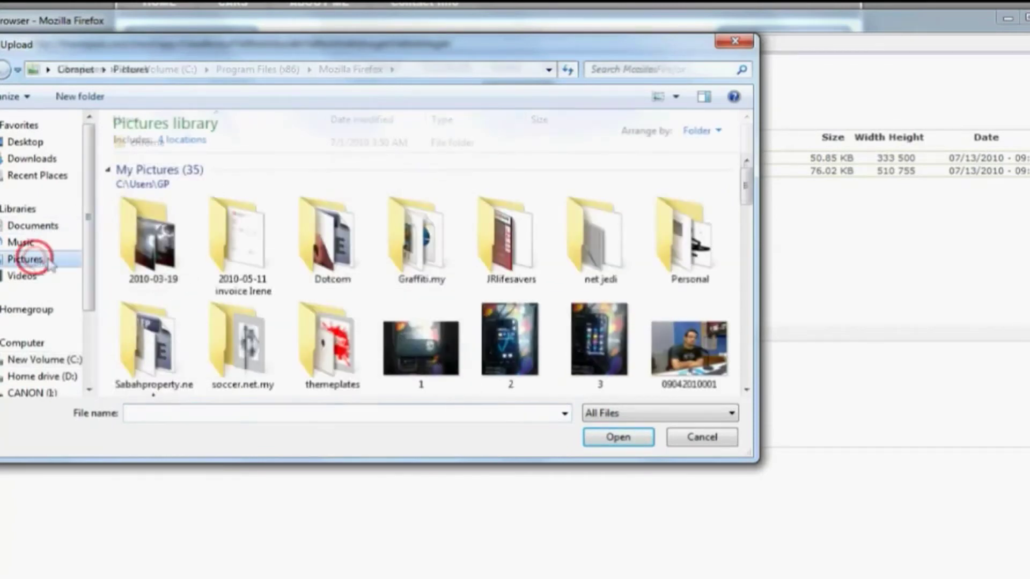
{"action": "double_click", "coordinate": [347, 236]}
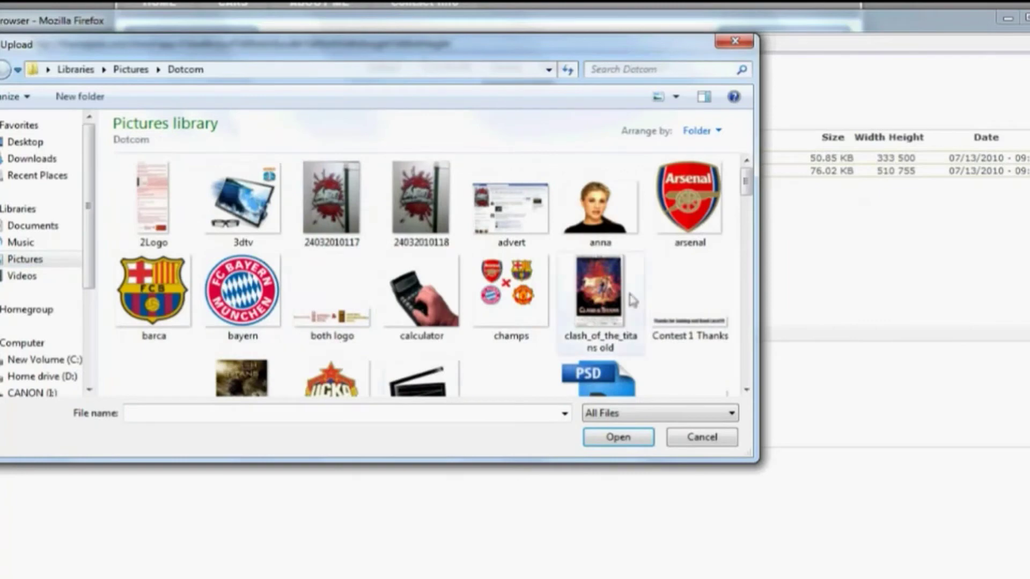
{"action": "left_click_drag", "start_coordinate": [750, 182], "coordinate": [740, 341]}
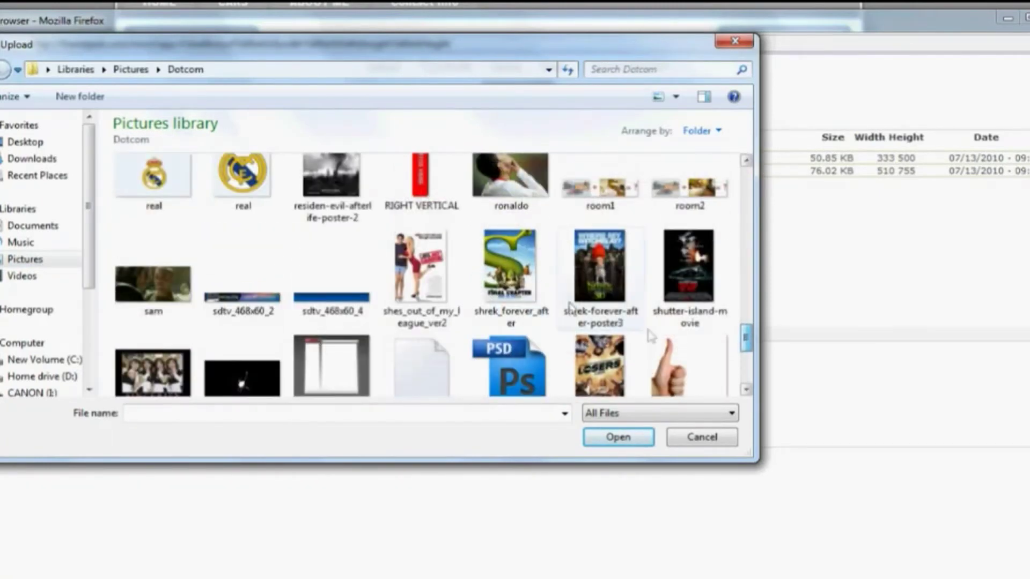
{"action": "left_click", "coordinate": [532, 281]}
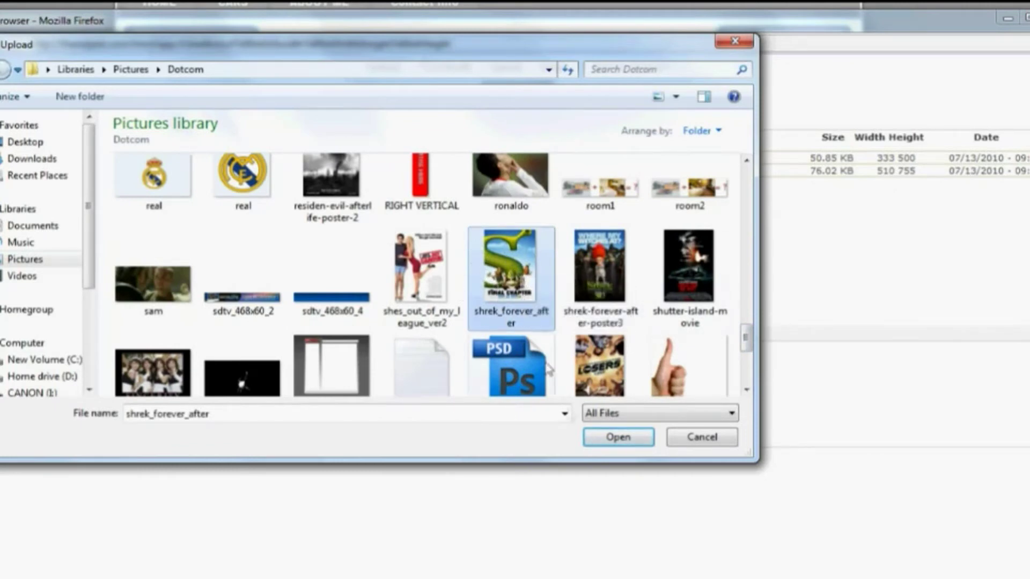
{"action": "left_click", "coordinate": [619, 437]}
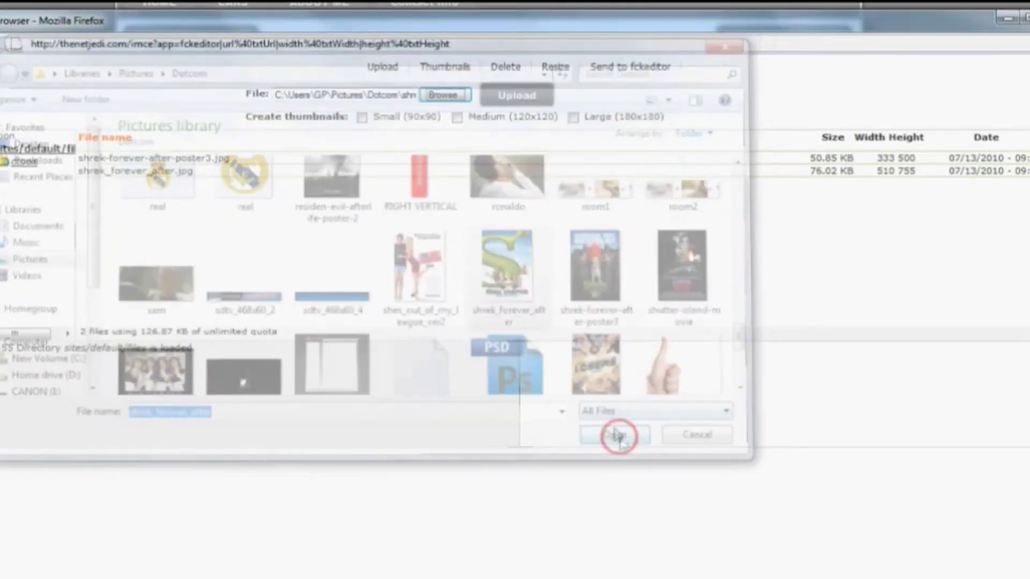
{"action": "left_click", "coordinate": [509, 100]}
Select shrek_forever_after.jpg among the server files and send it to the image properties.
{"action": "left_click", "coordinate": [187, 175]}
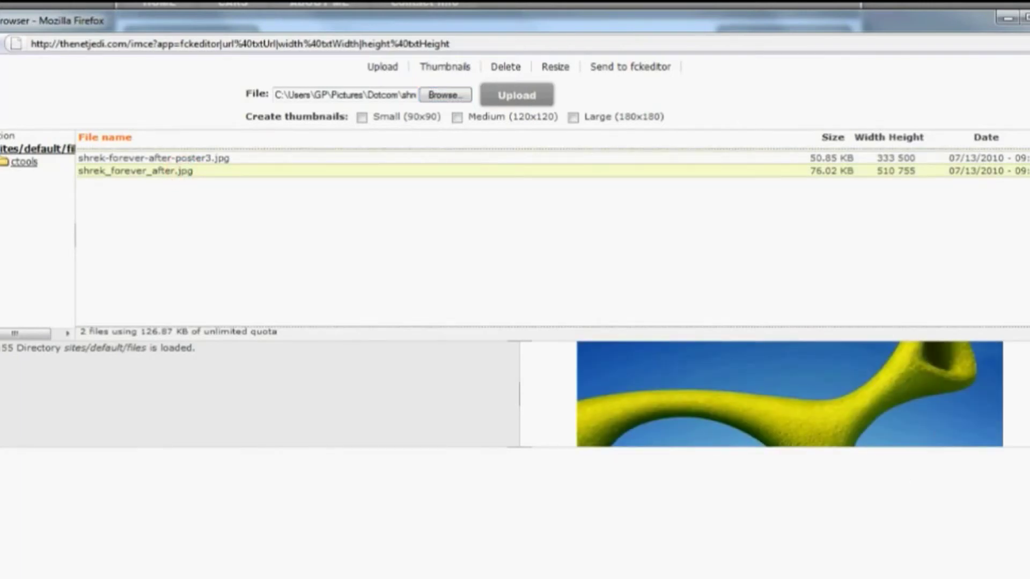
{"action": "scroll", "coordinate": [789, 394], "scroll_direction": "down", "scroll_amount": 10}
{"action": "left_click", "coordinate": [640, 68]}
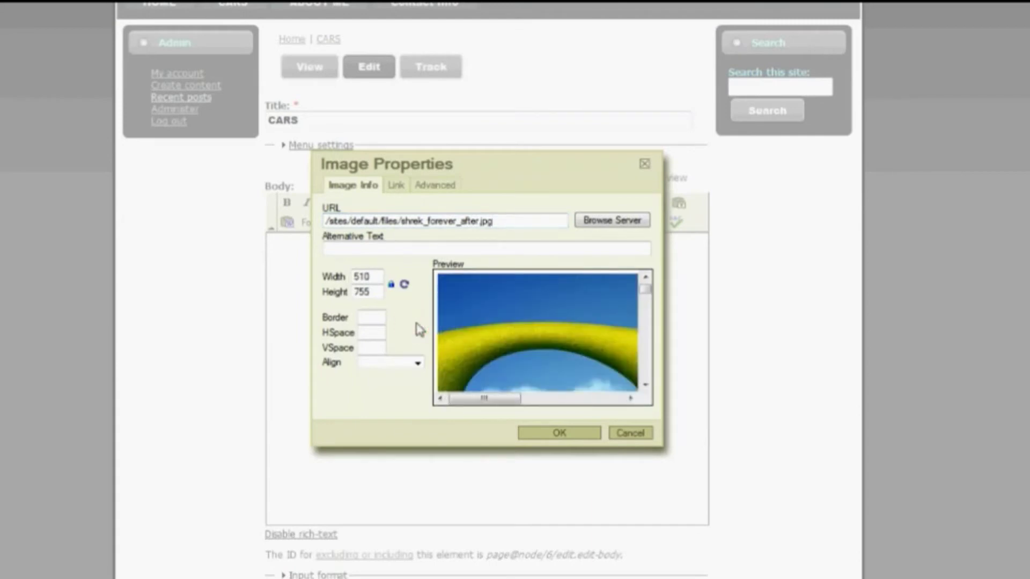
Set the image's width to 150 with the proportions locked and check the preview.
{"action": "left_click", "coordinate": [646, 385]}
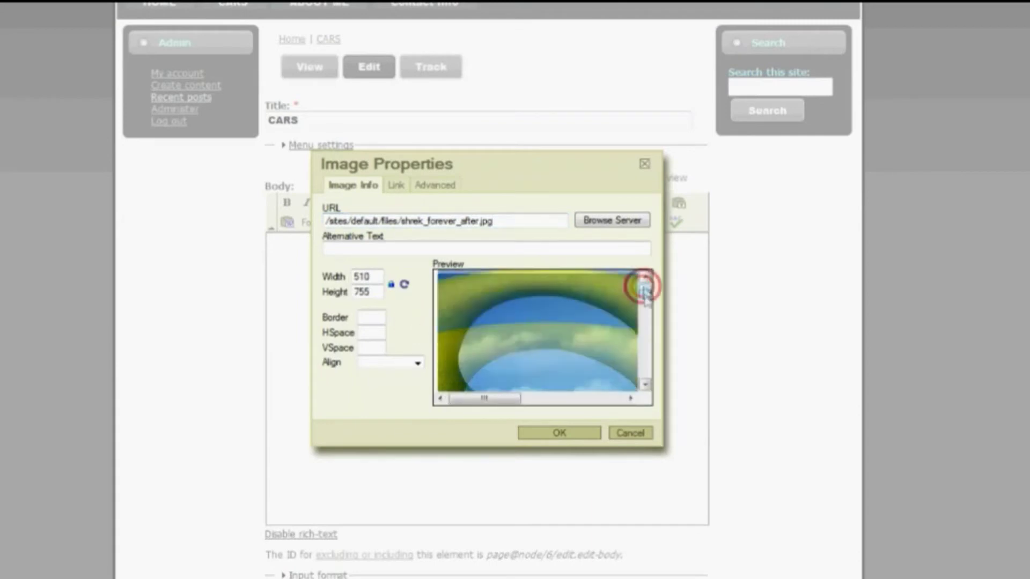
{"action": "left_click", "coordinate": [645, 277]}
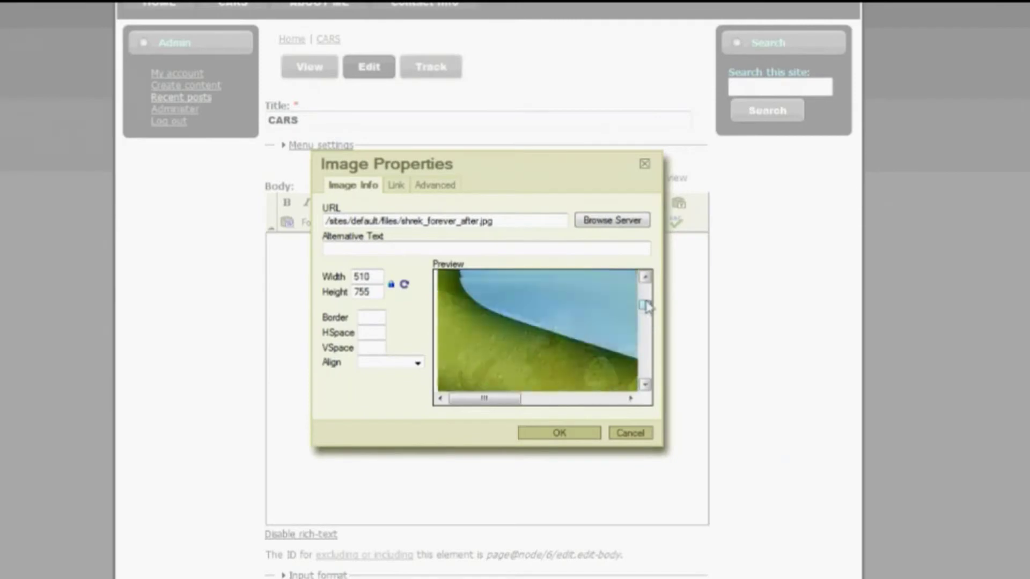
{"action": "left_click_drag", "start_coordinate": [484, 397], "coordinate": [563, 368]}
{"action": "left_click_drag", "start_coordinate": [650, 291], "coordinate": [654, 356]}
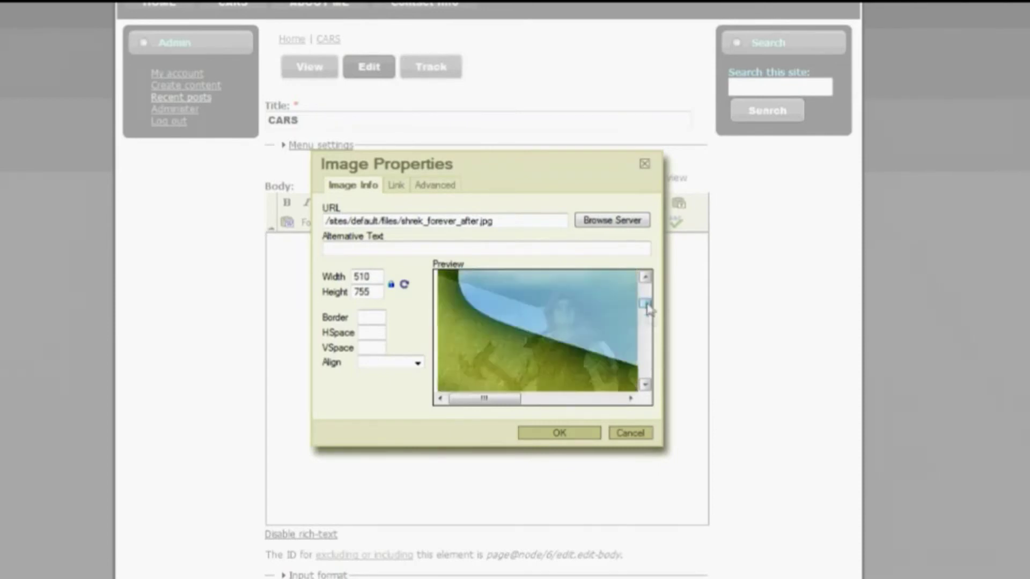
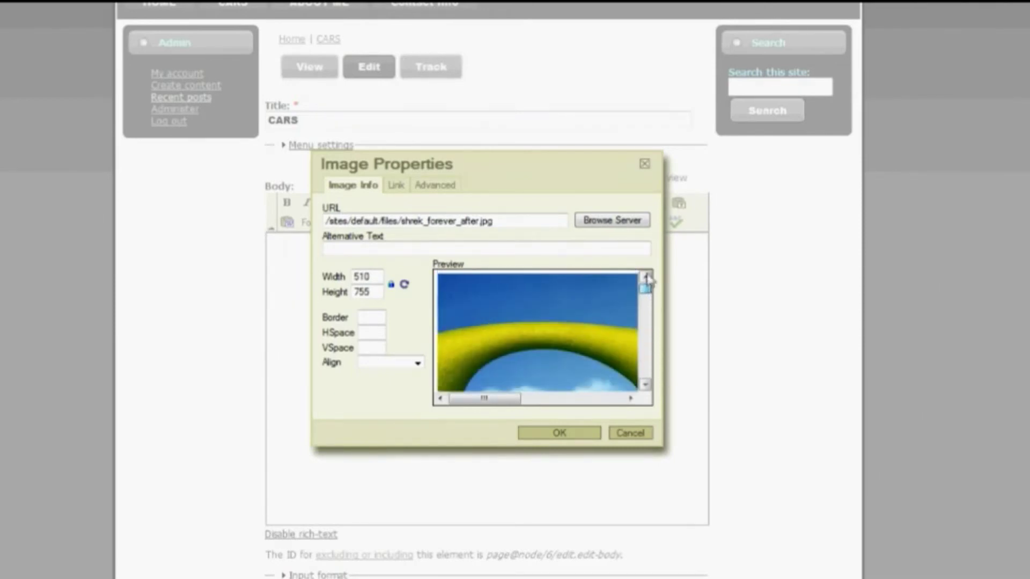
{"action": "mouse_move", "coordinate": [483, 398]}
{"action": "left_mouse_down"}
{"action": "mouse_move", "coordinate": [623, 401]}
{"action": "mouse_move", "coordinate": [467, 402]}
{"action": "left_mouse_up"}
{"action": "left_click_drag", "start_coordinate": [372, 278], "coordinate": [325, 279]}
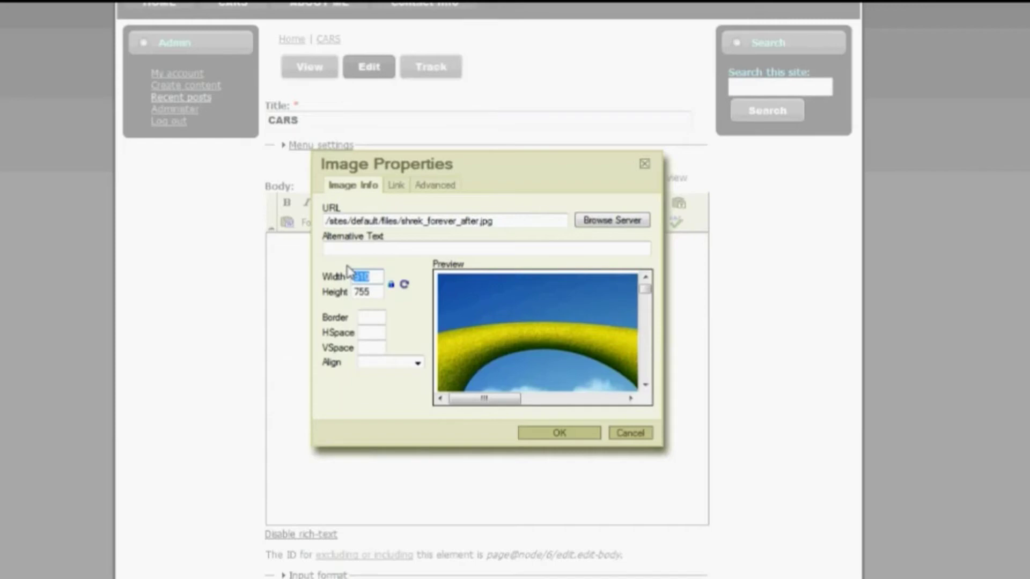
{"action": "type", "text": "150"}
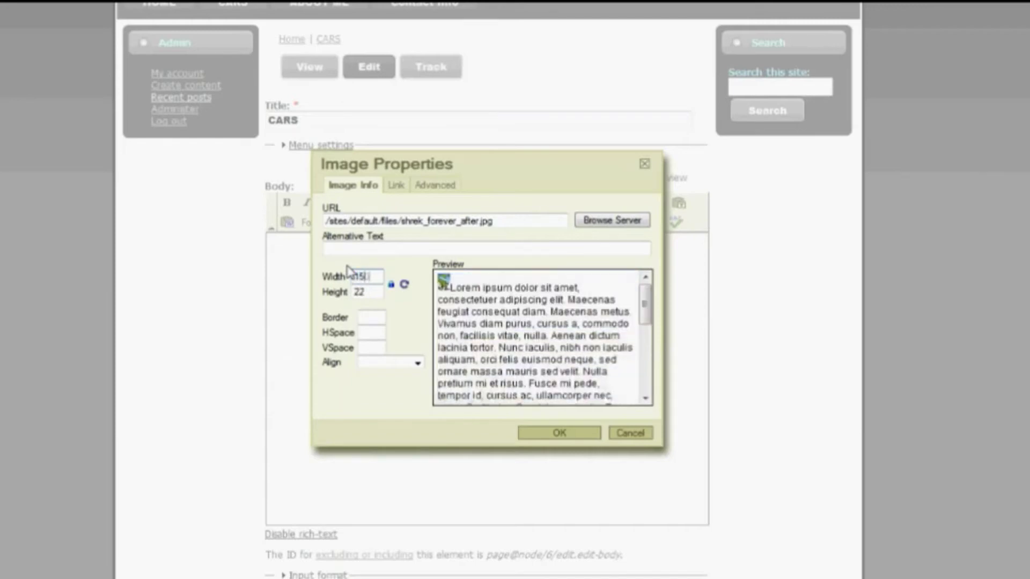
{"action": "left_click", "coordinate": [415, 267]}
{"action": "mouse_move", "coordinate": [644, 295]}
{"action": "left_mouse_down"}
{"action": "mouse_move", "coordinate": [647, 393]}
{"action": "mouse_move", "coordinate": [646, 300]}
{"action": "left_mouse_up"}
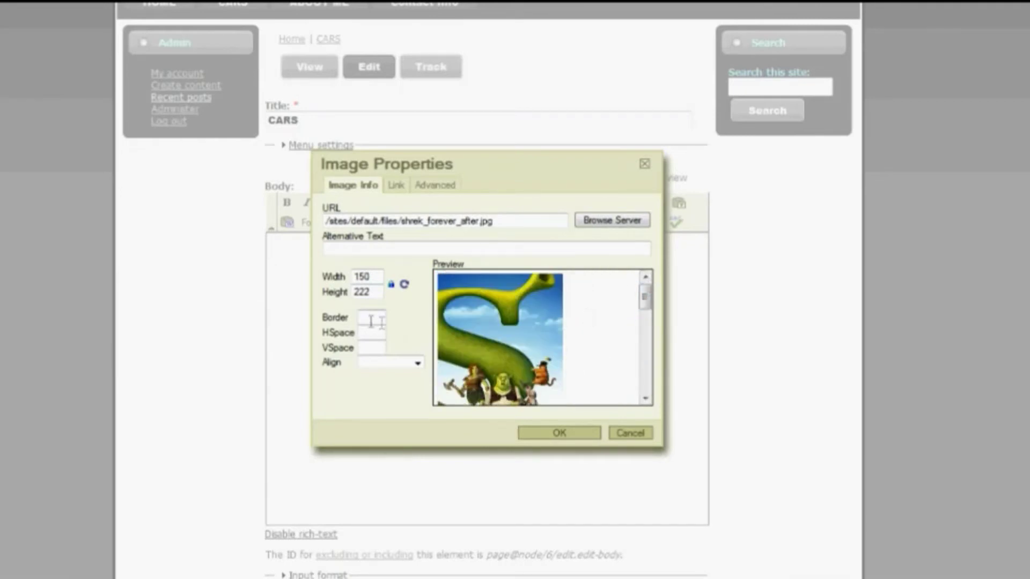
Give the image a border of 2 and check it in the preview.
{"action": "left_click", "coordinate": [370, 318]}
{"action": "type", "text": "2"}
{"action": "left_click", "coordinate": [402, 309]}
{"action": "mouse_move", "coordinate": [645, 296]}
{"action": "left_mouse_down"}
{"action": "mouse_move", "coordinate": [645, 332]}
{"action": "mouse_move", "coordinate": [646, 287]}
{"action": "left_mouse_up"}
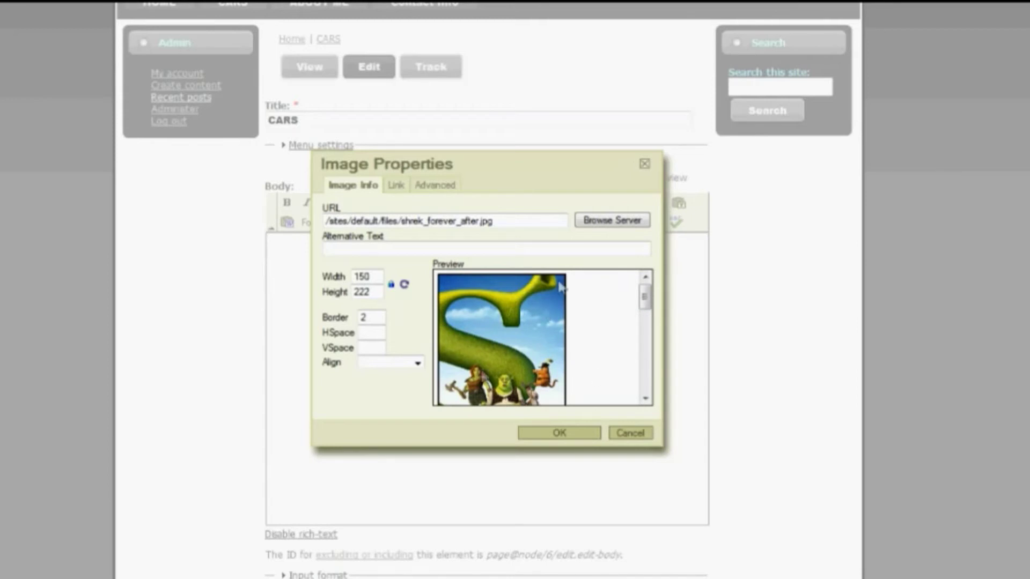
Set the image's alignment to Left and insert it into the page body.
{"action": "left_click", "coordinate": [412, 365]}
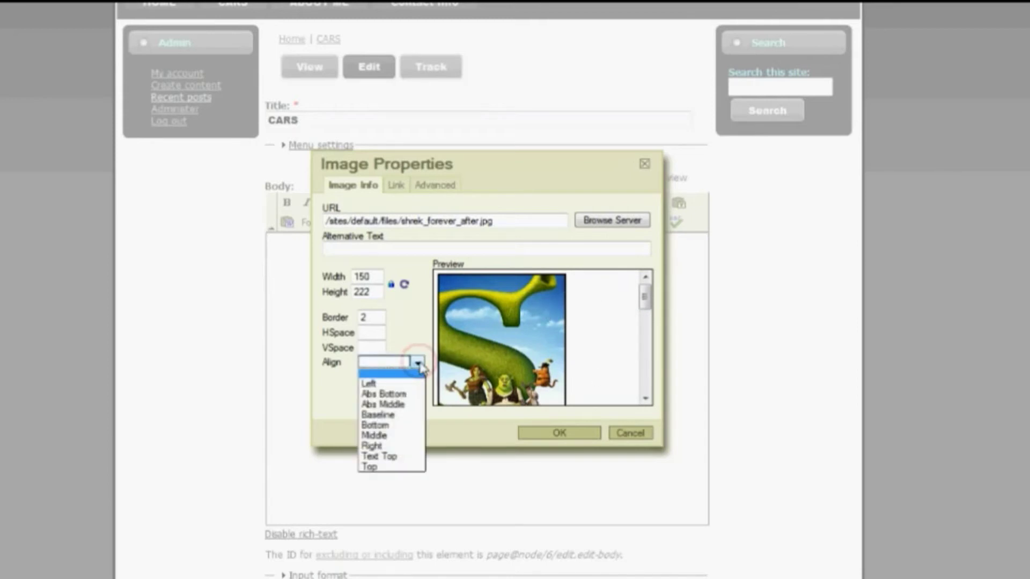
{"action": "left_click", "coordinate": [393, 384]}
{"action": "mouse_move", "coordinate": [644, 298]}
{"action": "left_mouse_down"}
{"action": "mouse_move", "coordinate": [639, 376]}
{"action": "mouse_move", "coordinate": [633, 331]}
{"action": "mouse_move", "coordinate": [644, 289]}
{"action": "left_mouse_up"}
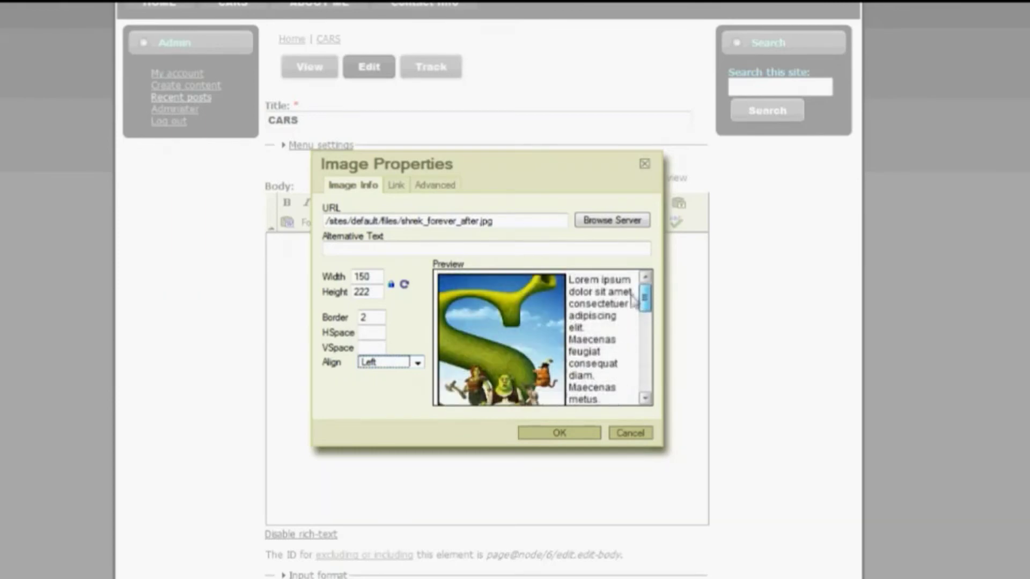
{"action": "left_click", "coordinate": [535, 438]}
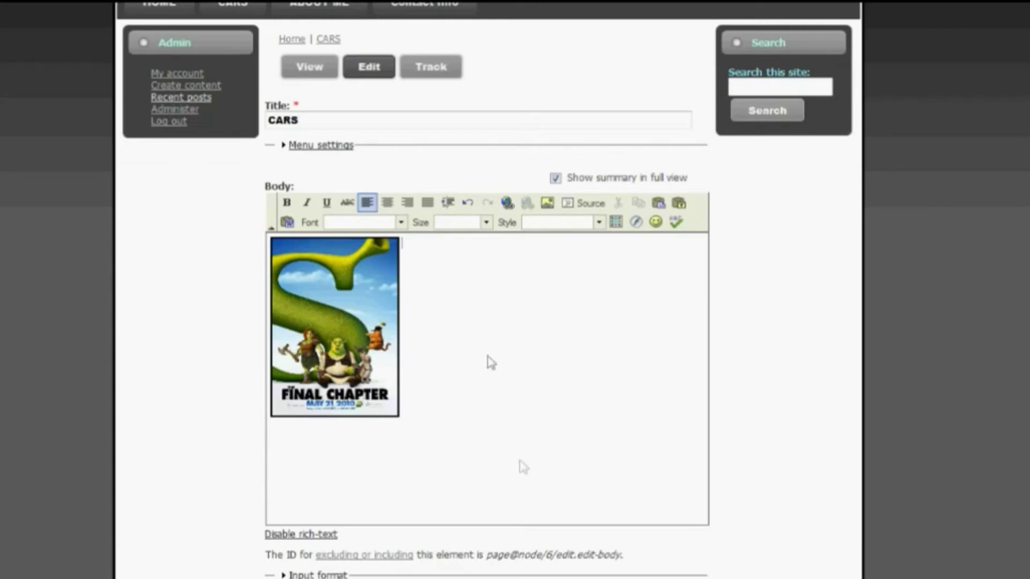
Write filler lines beside the image: kjchvkzfjldsfgnhdlfjgndfs, gdgfdfg, hgfhfd, ghdfj, fgj and ghmj, and continue to an empty line below them.
{"action": "type", "text": "kjchvkzfjldsfgnhdlfjgndfs"}
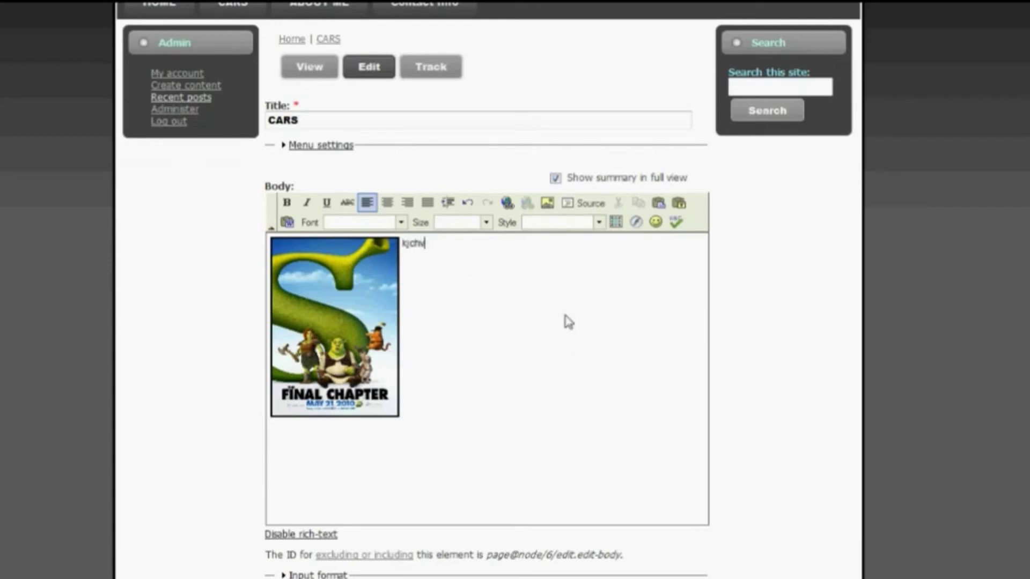
{"action": "key", "text": "Return"}
{"action": "type", "text": "glgfdfg"}
{"action": "key", "text": "Return"}
{"action": "type", "text": "hgfhfd"}
{"action": "key", "text": "Return"}
{"action": "type", "text": "ghdfj"}
{"action": "key", "text": "Return"}
{"action": "type", "text": "fgj ghmj"}
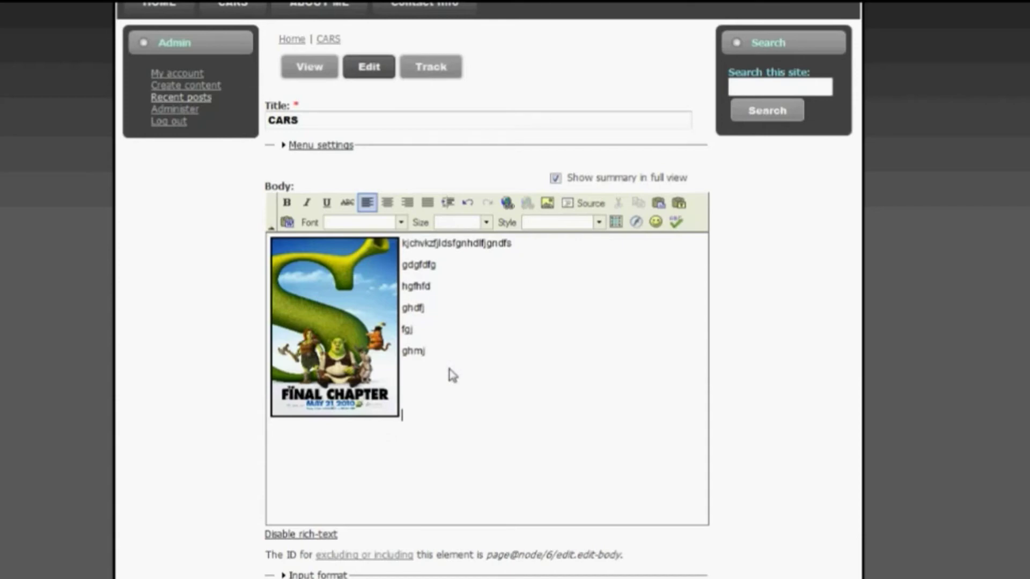
Start inserting a second image below the filler text and browse the images on the server.
{"action": "left_click", "coordinate": [548, 206]}
{"action": "left_click", "coordinate": [595, 220]}
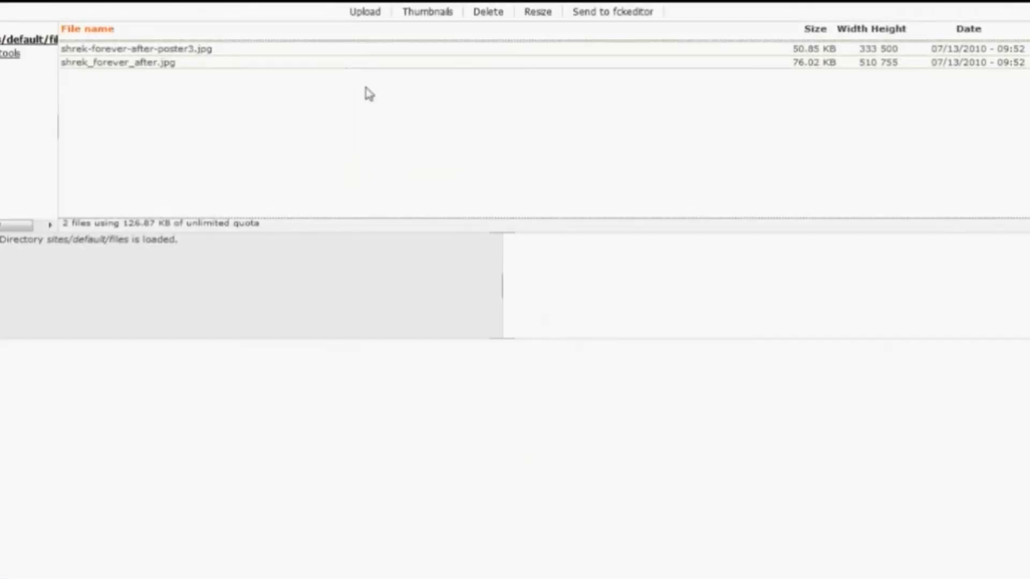
{"action": "left_click", "coordinate": [363, 15]}
{"action": "left_click", "coordinate": [413, 39]}
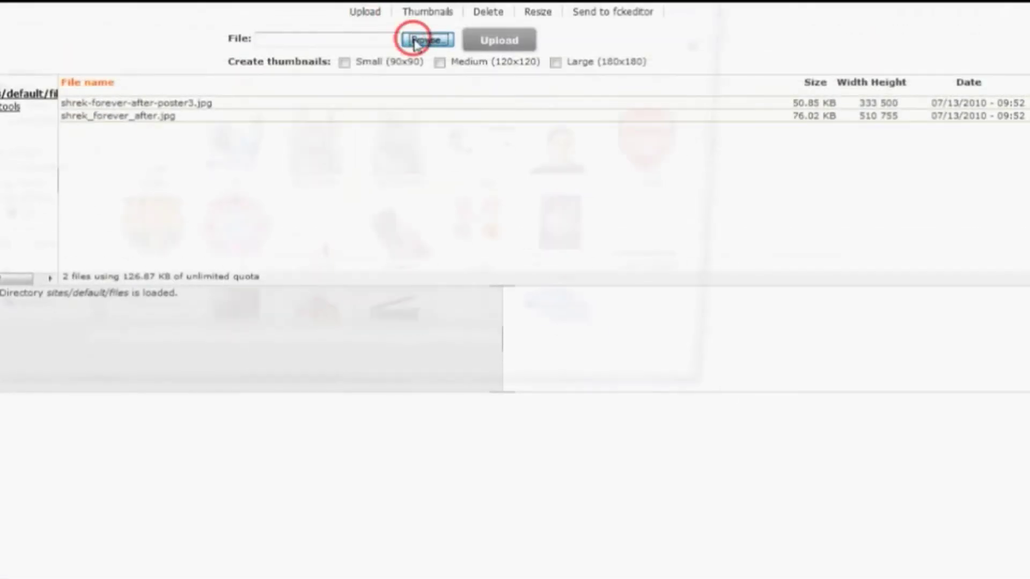
{"action": "left_click", "coordinate": [680, 385]}
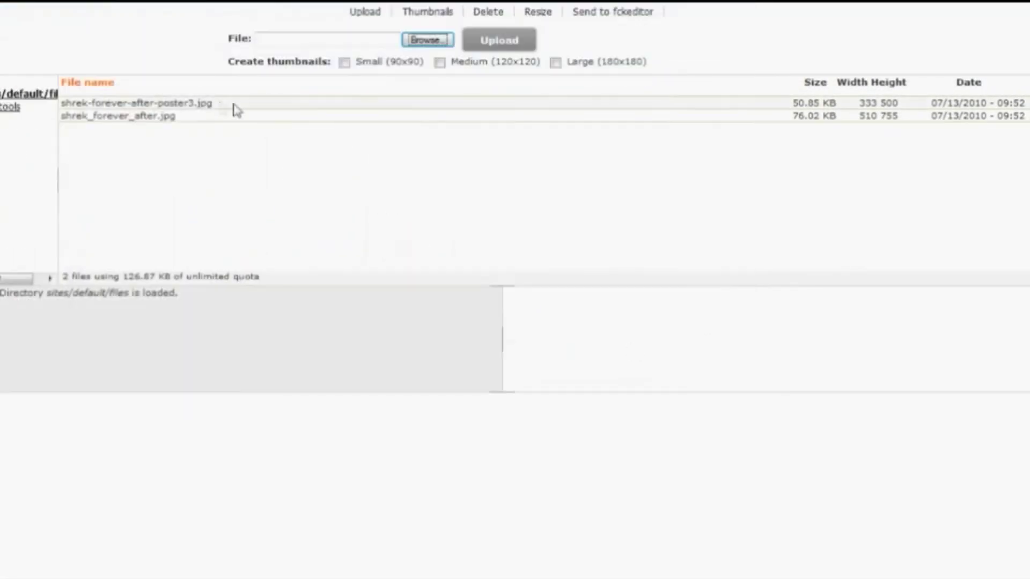
Send shrek-forever-after-poster3.jpg from the server files to the image properties and set its width to 150.
{"action": "left_click", "coordinate": [213, 106]}
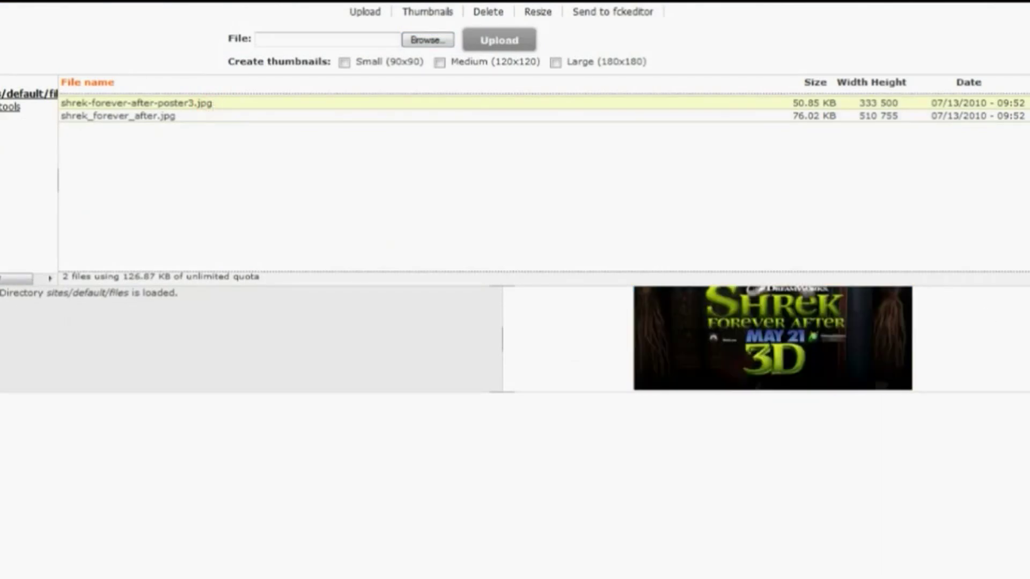
{"action": "left_click", "coordinate": [611, 12]}
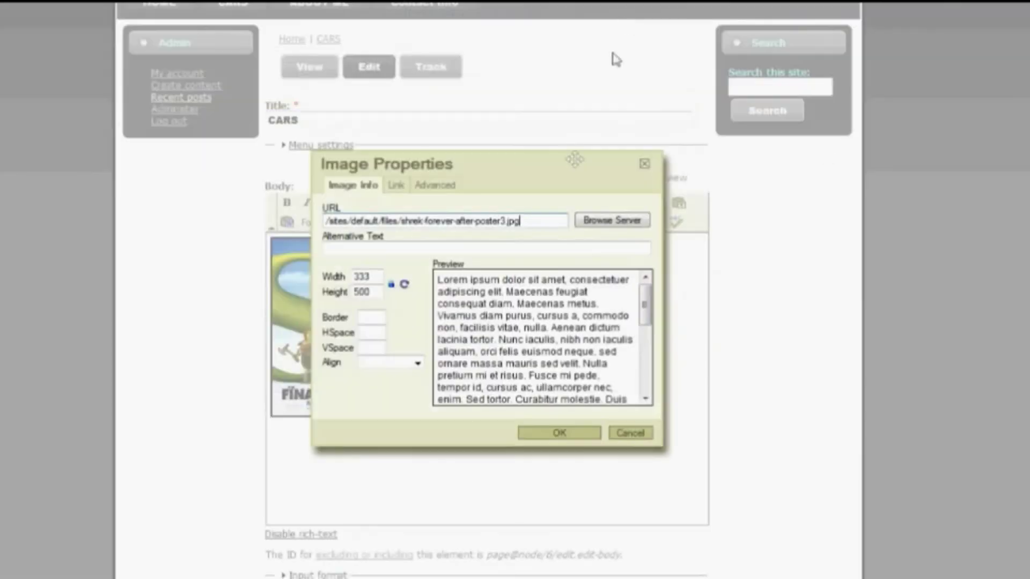
{"action": "left_click", "coordinate": [374, 321]}
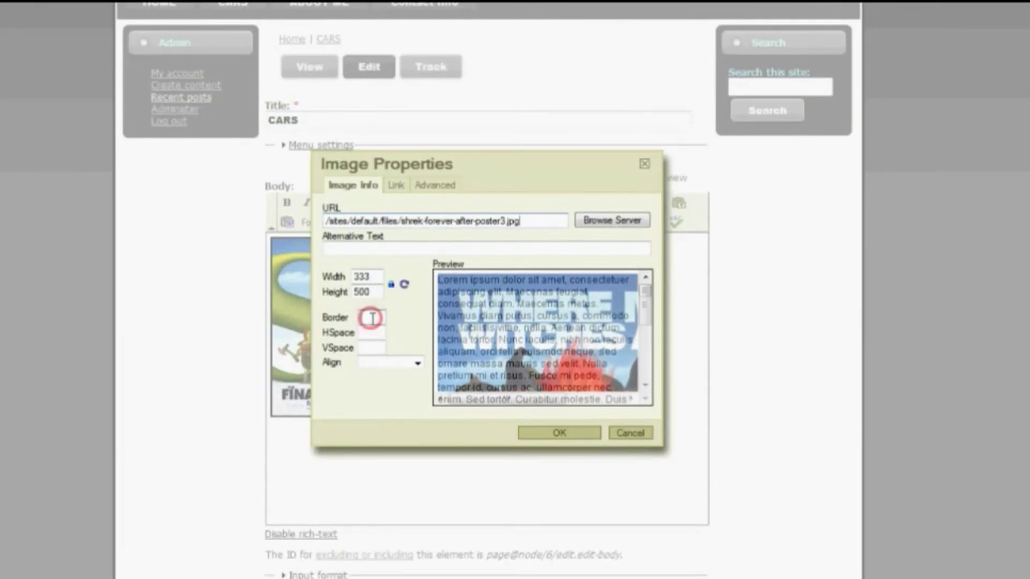
{"action": "mouse_move", "coordinate": [647, 294]}
{"action": "left_mouse_down"}
{"action": "mouse_move", "coordinate": [647, 351]}
{"action": "mouse_move", "coordinate": [651, 294]}
{"action": "left_mouse_up"}
{"action": "left_click_drag", "start_coordinate": [378, 276], "coordinate": [319, 279]}
{"action": "type", "text": "150"}
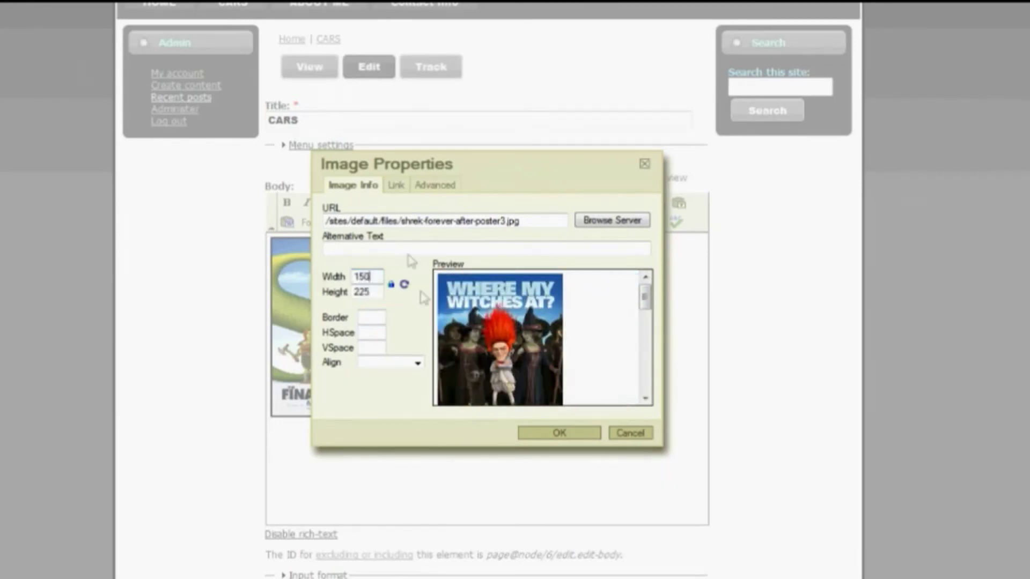
Give the second image a border of 5 and Left alignment, and insert it into the page body.
{"action": "left_click", "coordinate": [373, 321]}
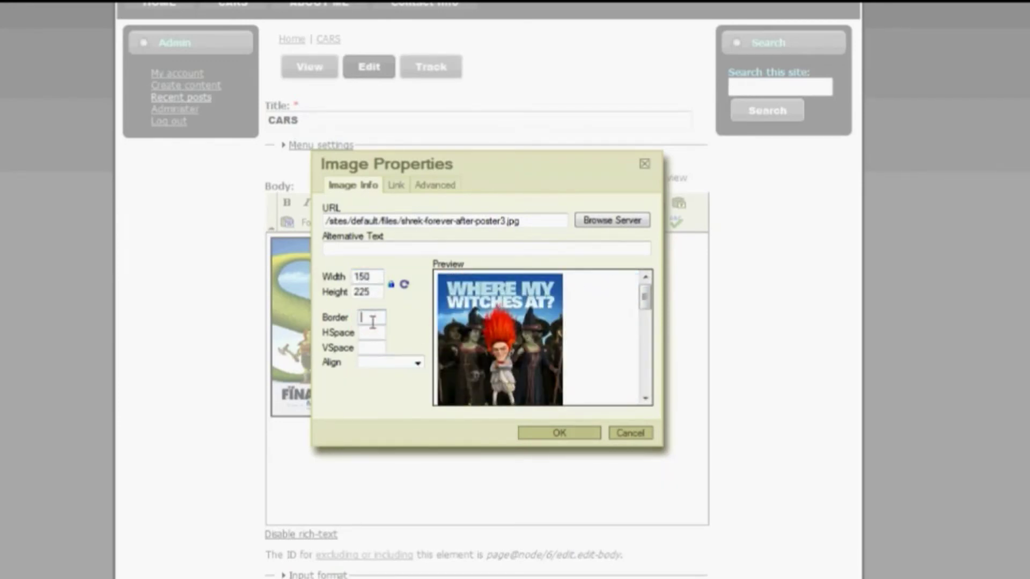
{"action": "type", "text": "5"}
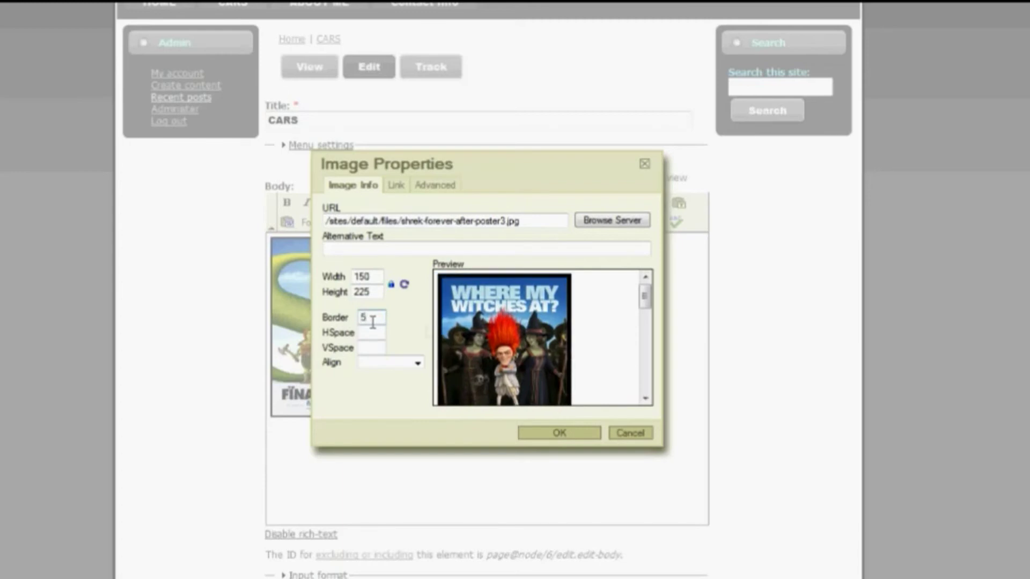
{"action": "left_click", "coordinate": [415, 362]}
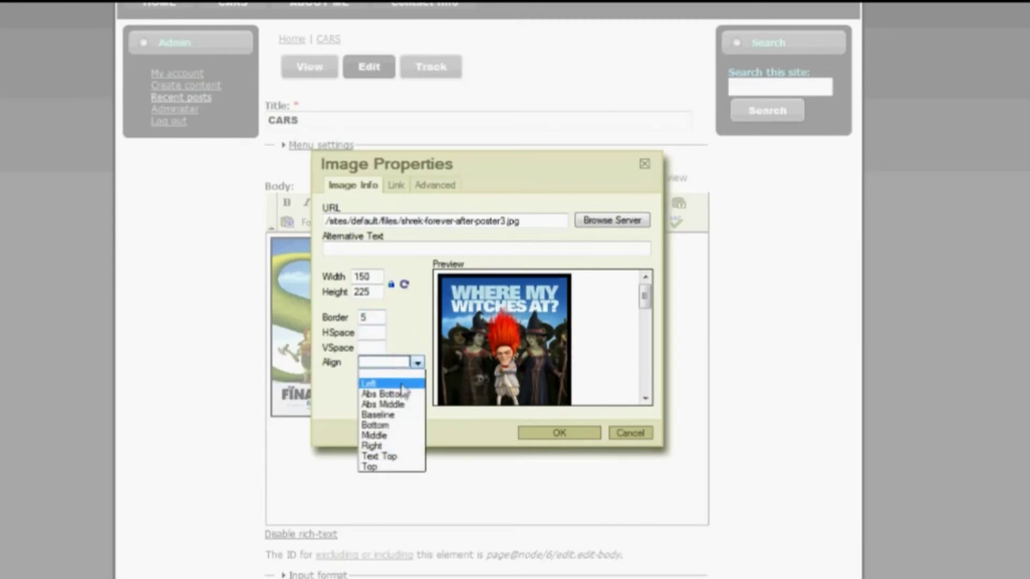
{"action": "left_click", "coordinate": [400, 382]}
{"action": "left_click", "coordinate": [569, 434]}
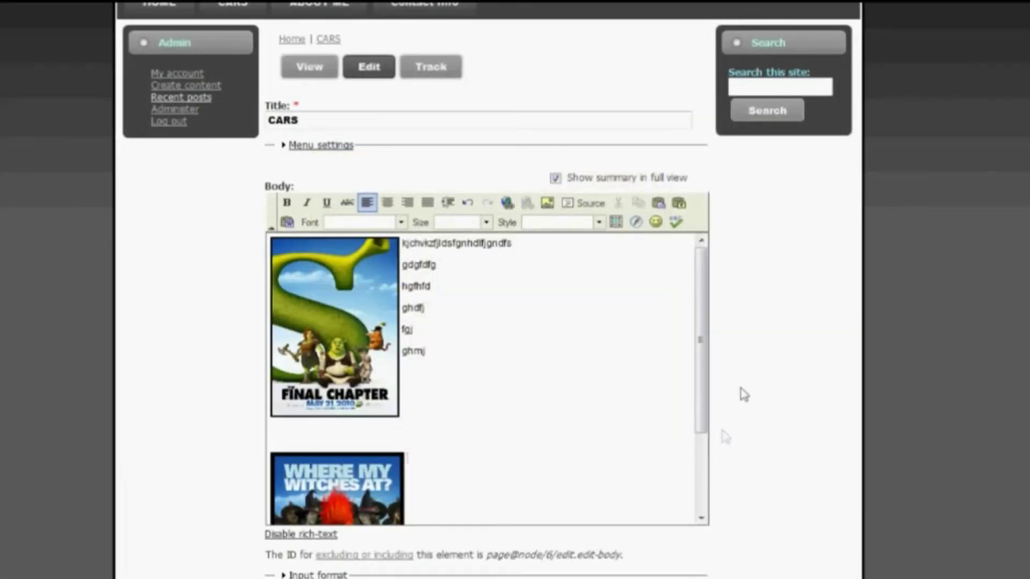
{"action": "left_click_drag", "start_coordinate": [697, 375], "coordinate": [711, 487]}
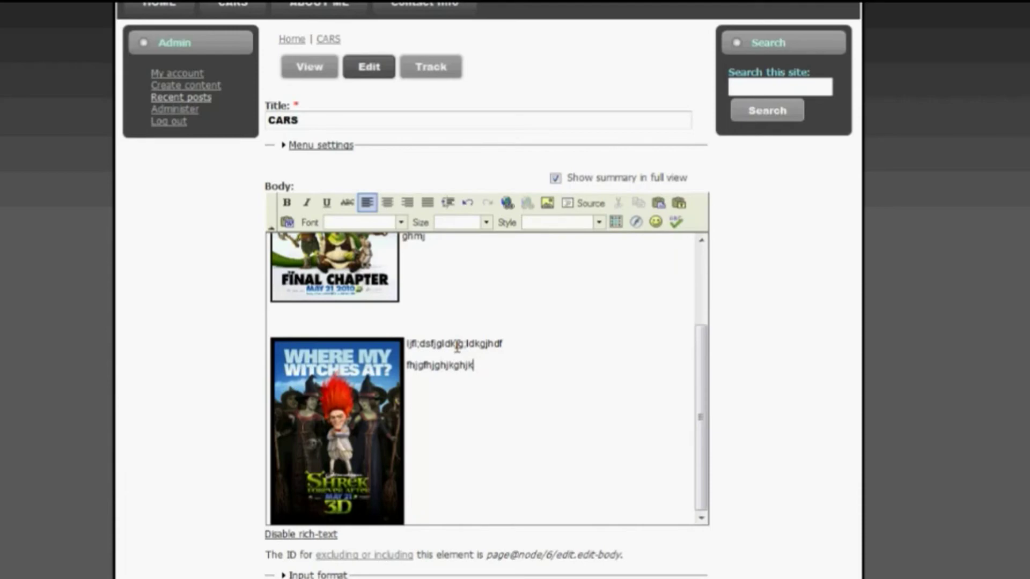
Change the second image's alignment to Right in its image properties and apply it.
{"action": "scroll", "coordinate": [539, 395], "scroll_direction": "down", "scroll_amount": 3}
{"action": "left_click", "coordinate": [380, 254]}
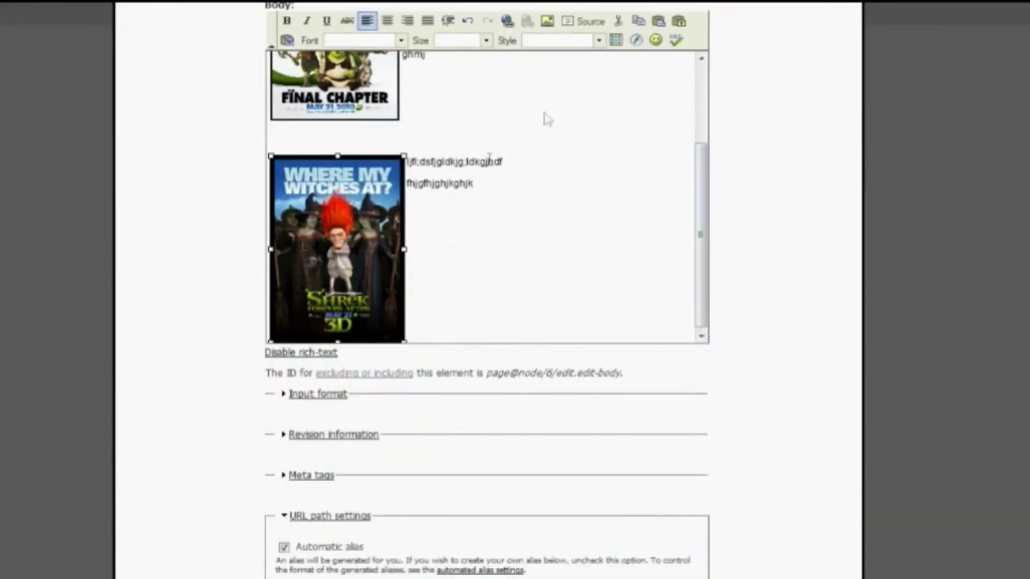
{"action": "right_click", "coordinate": [338, 258]}
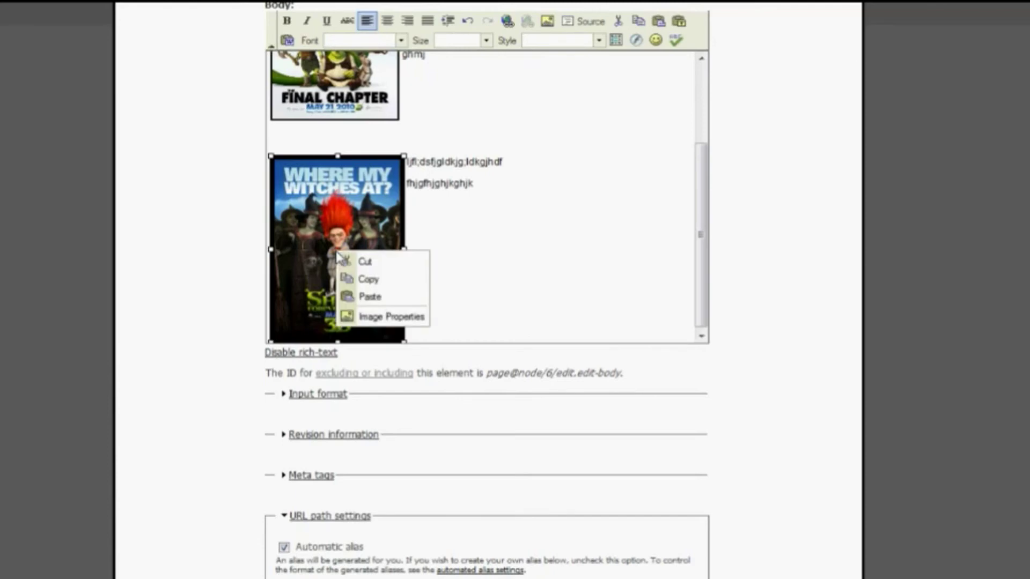
{"action": "right_click", "coordinate": [335, 222]}
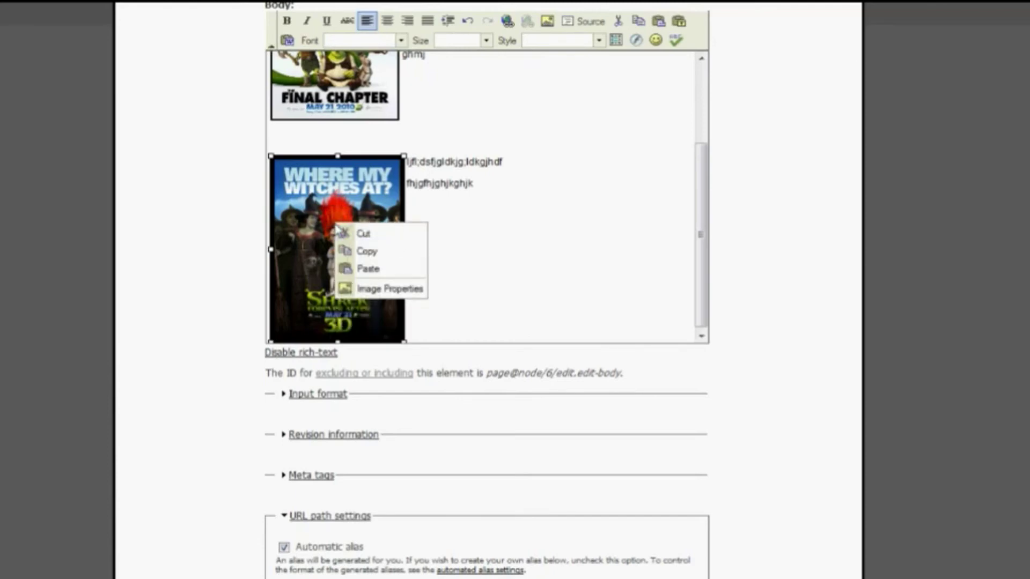
{"action": "left_click", "coordinate": [379, 289]}
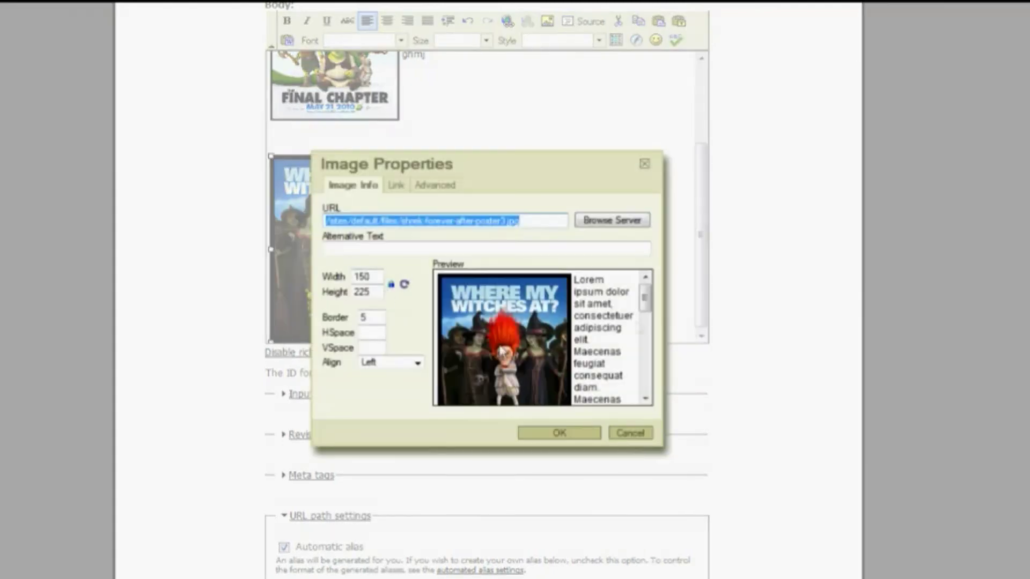
{"action": "left_click", "coordinate": [416, 362]}
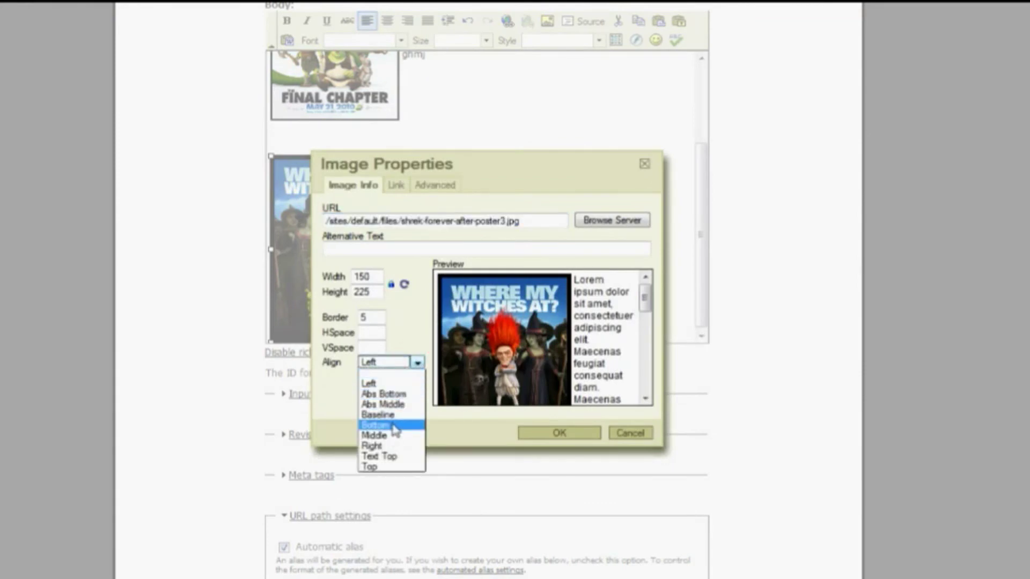
{"action": "left_click", "coordinate": [392, 446]}
{"action": "left_click", "coordinate": [570, 432]}
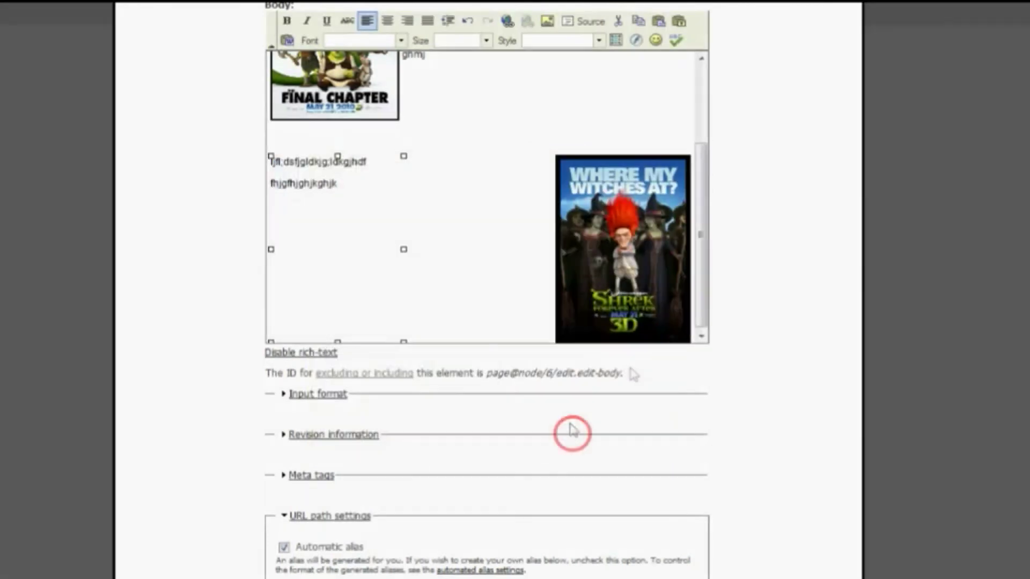
Right-align the two filler lines beside the second image.
{"action": "scroll", "coordinate": [633, 140], "scroll_direction": "up", "scroll_amount": 2}
{"action": "left_click", "coordinate": [510, 225]}
{"action": "left_click", "coordinate": [349, 288]}
{"action": "type", "text": "ljfl;dsfjgldkjg;ldkgjhdf fhjgfhjghjkghjk"}
{"action": "key", "text": "ctrl+z"}
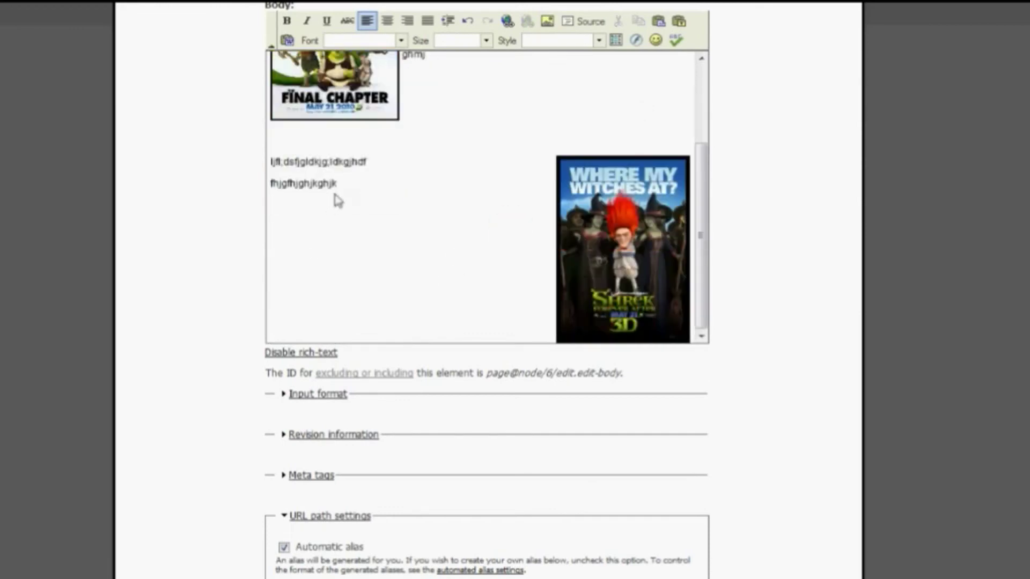
{"action": "key", "text": "ctrl+z"}
{"action": "left_click", "coordinate": [490, 138]}
{"action": "scroll", "coordinate": [594, 193], "scroll_direction": "up", "scroll_amount": 2}
{"action": "scroll", "coordinate": [606, 226], "scroll_direction": "down", "scroll_amount": 2}
{"action": "left_click_drag", "start_coordinate": [364, 214], "coordinate": [270, 183]}
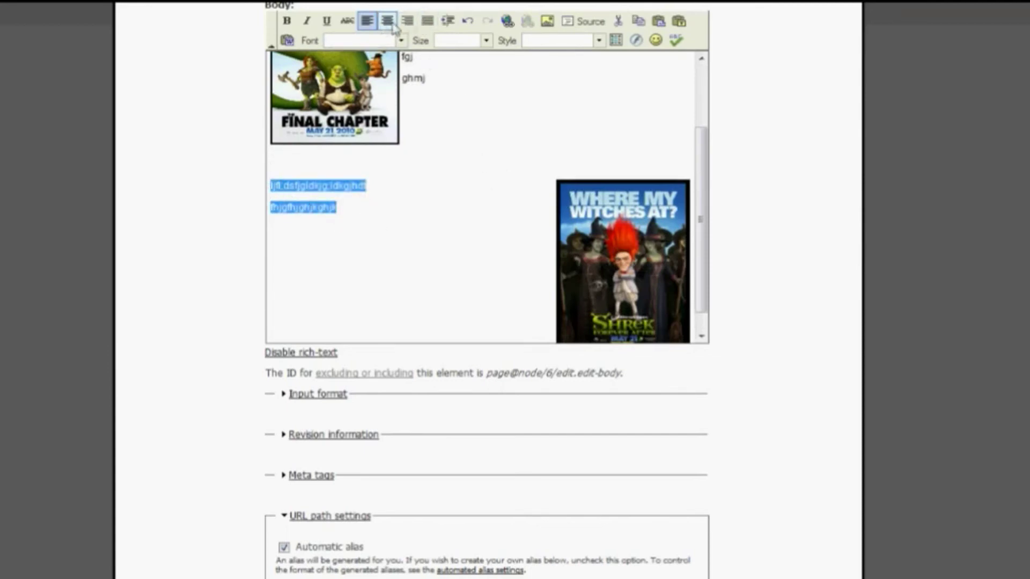
{"action": "left_click", "coordinate": [407, 21]}
{"action": "left_click", "coordinate": [519, 307]}
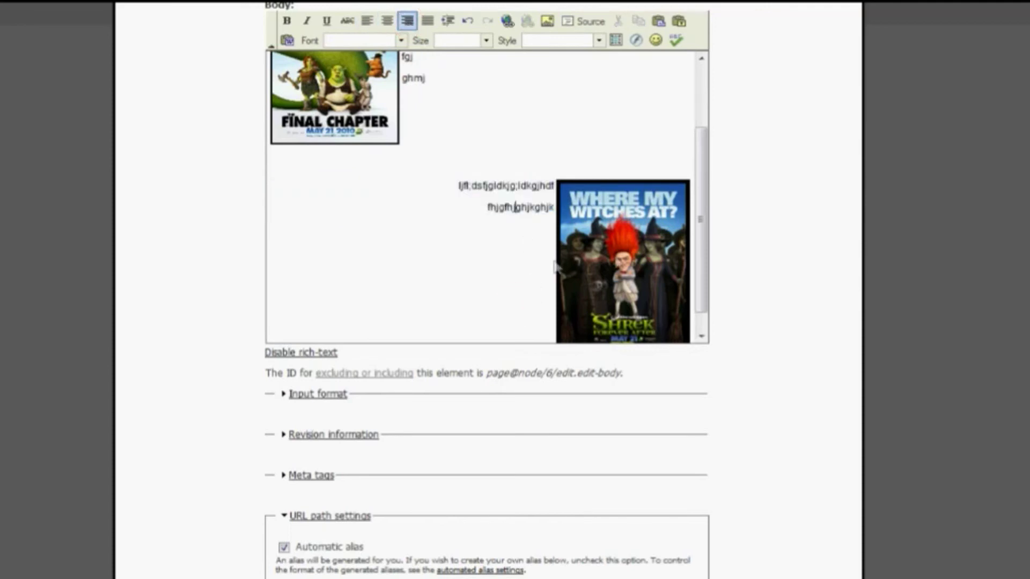
Make the first filler line beside the first image, kjchvkzfjldsfgnhdlfjgndfs, bold.
{"action": "left_click_drag", "start_coordinate": [705, 234], "coordinate": [689, 104]}
{"action": "left_click_drag", "start_coordinate": [701, 159], "coordinate": [702, 225]}
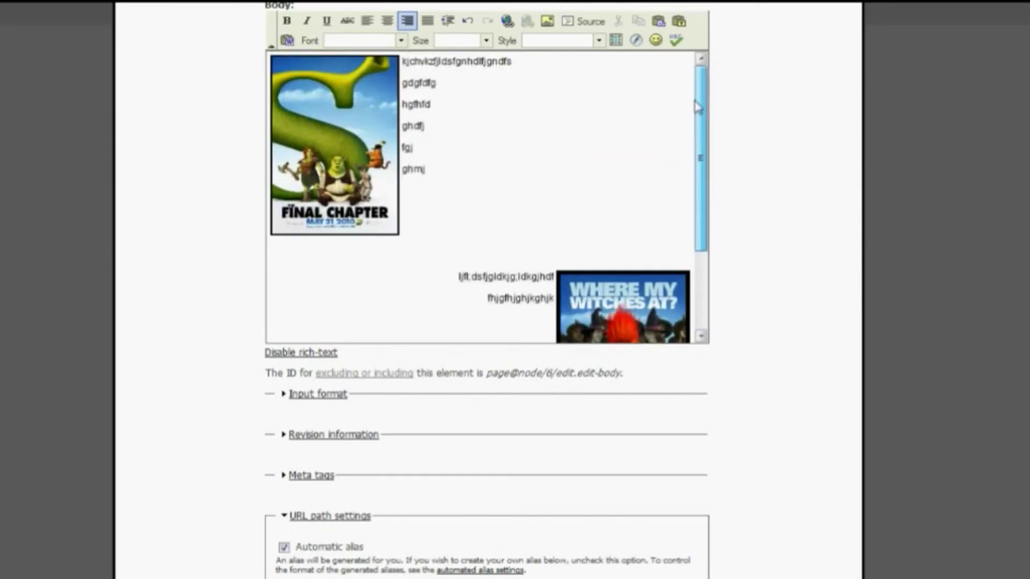
{"action": "left_click_drag", "start_coordinate": [702, 172], "coordinate": [674, 118]}
{"action": "scroll", "coordinate": [523, 204], "scroll_direction": "up", "scroll_amount": 2}
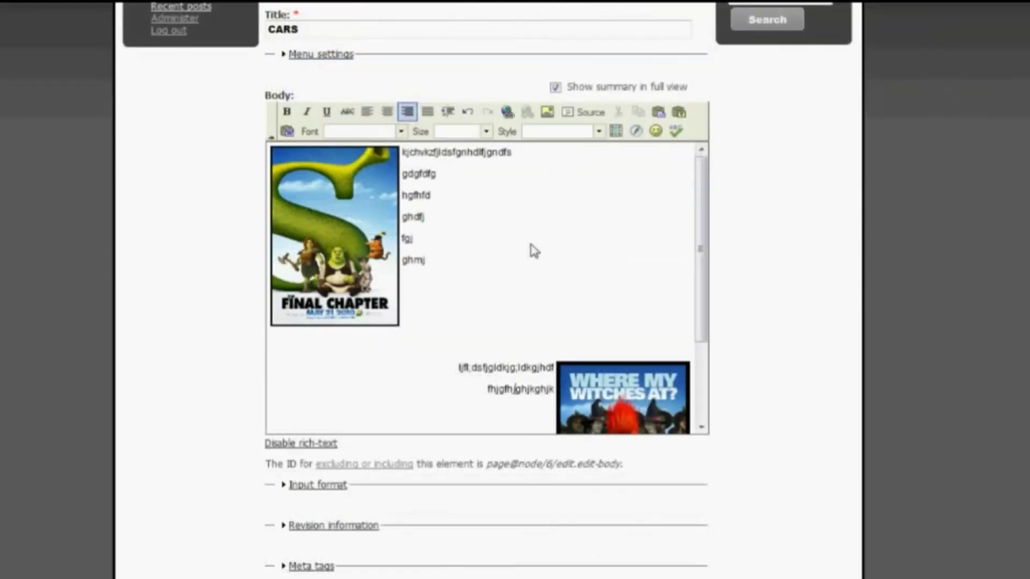
{"action": "left_click_drag", "start_coordinate": [523, 153], "coordinate": [401, 153]}
{"action": "left_click", "coordinate": [287, 112]}
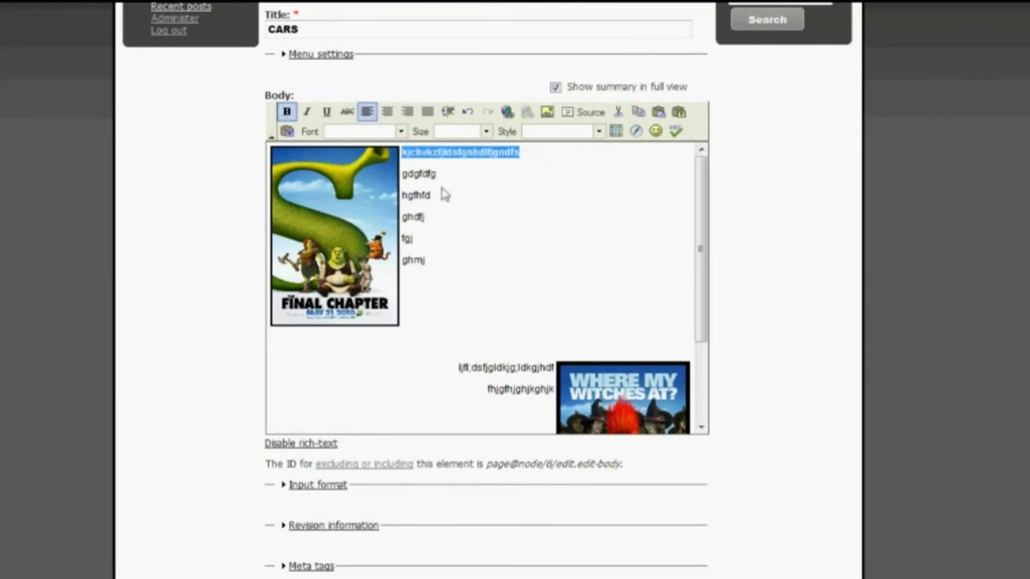
Underline the second filler line, gdgfdfg, beside the first image.
{"action": "left_click_drag", "start_coordinate": [443, 176], "coordinate": [402, 175]}
{"action": "left_click", "coordinate": [550, 220]}
{"action": "left_click", "coordinate": [326, 112]}
Italicize the third filler line, hgfhfd, and undo and redo that formatting once.
{"action": "left_click", "coordinate": [444, 194]}
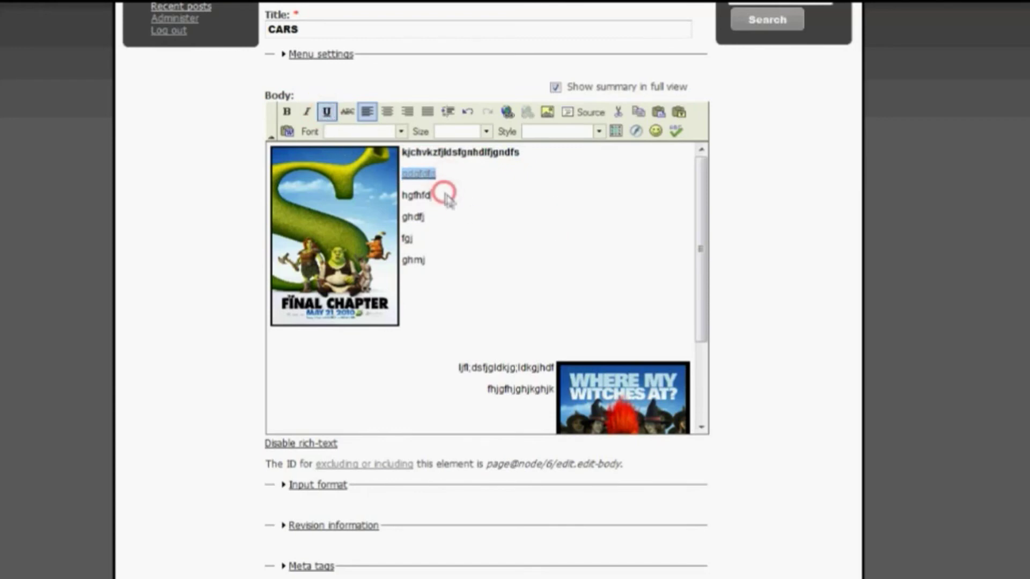
{"action": "left_click_drag", "start_coordinate": [449, 194], "coordinate": [408, 197]}
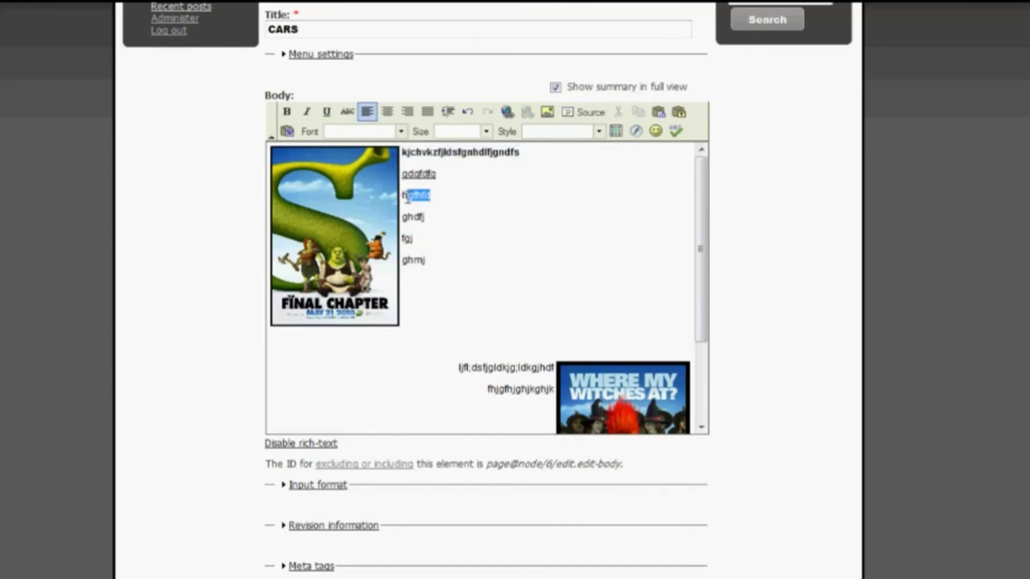
{"action": "left_click", "coordinate": [306, 111]}
{"action": "left_click", "coordinate": [500, 220]}
{"action": "left_click", "coordinate": [468, 112]}
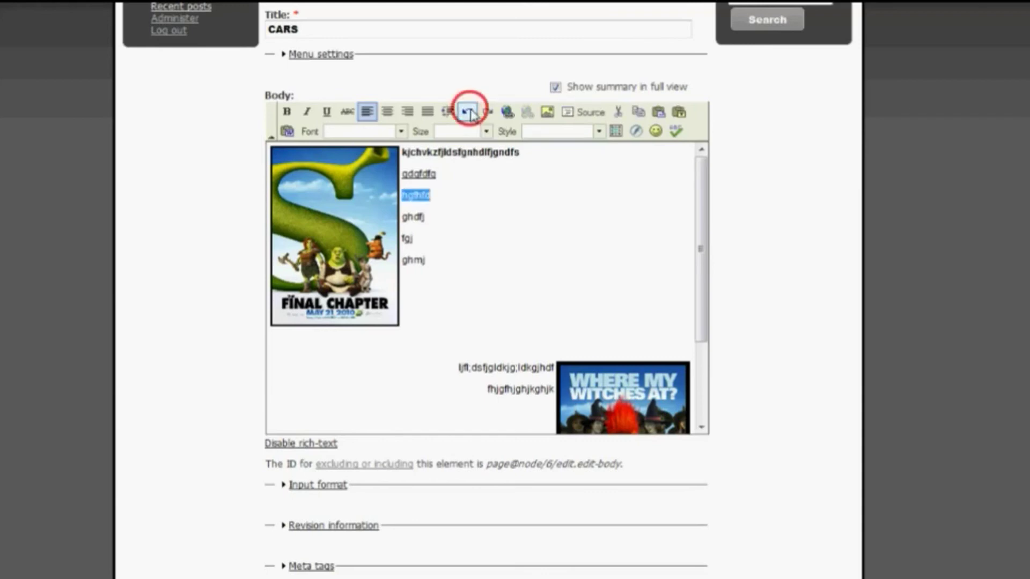
{"action": "left_click", "coordinate": [488, 112]}
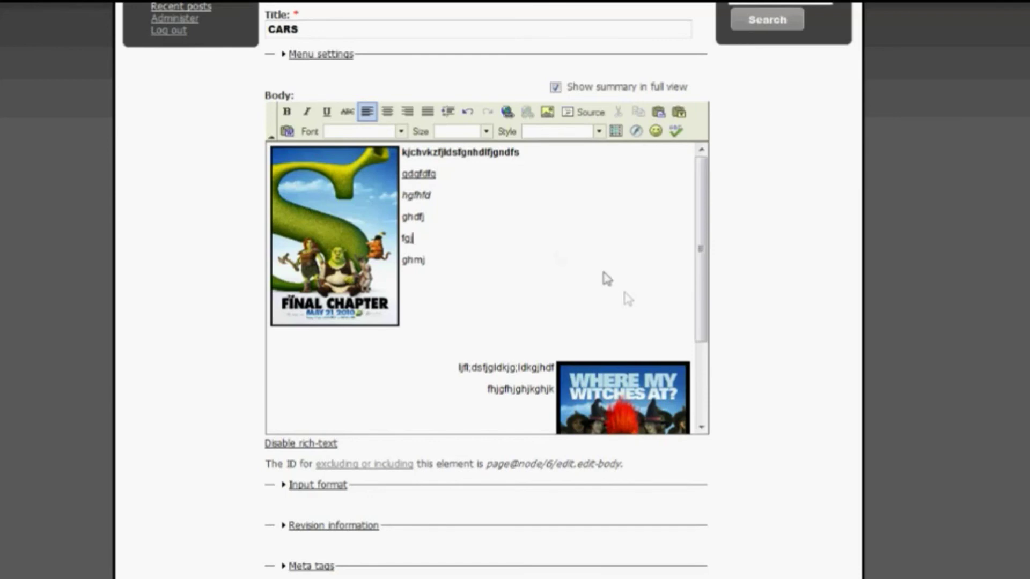
Set the font of the fourth filler line, ghdfj, to Comic Sans MS.
{"action": "scroll", "coordinate": [510, 246], "scroll_direction": "down", "scroll_amount": 3}
{"action": "scroll", "coordinate": [478, 239], "scroll_direction": "up", "scroll_amount": 6}
{"action": "double_click", "coordinate": [427, 307]}
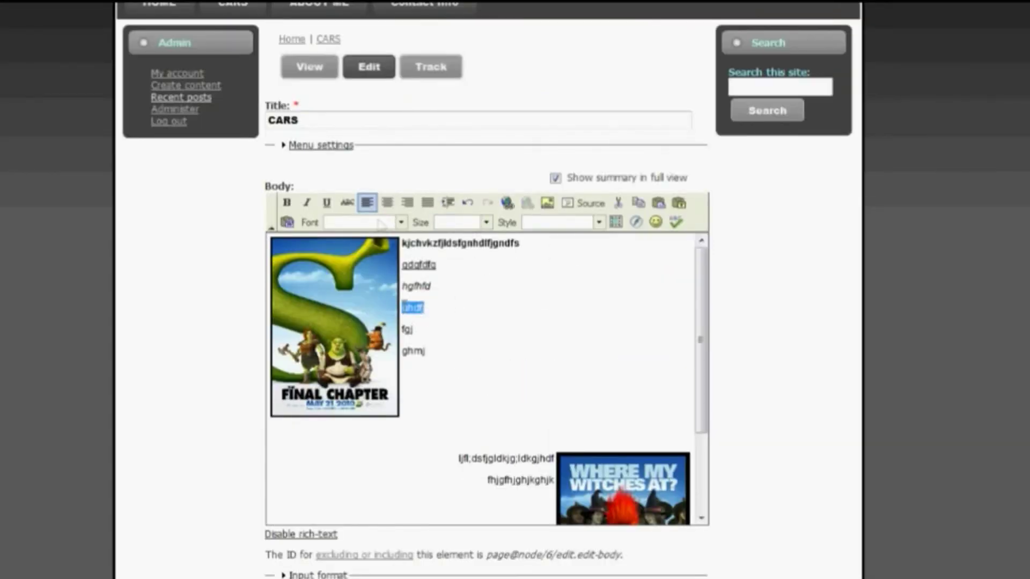
{"action": "left_click", "coordinate": [401, 222]}
{"action": "left_click", "coordinate": [391, 258]}
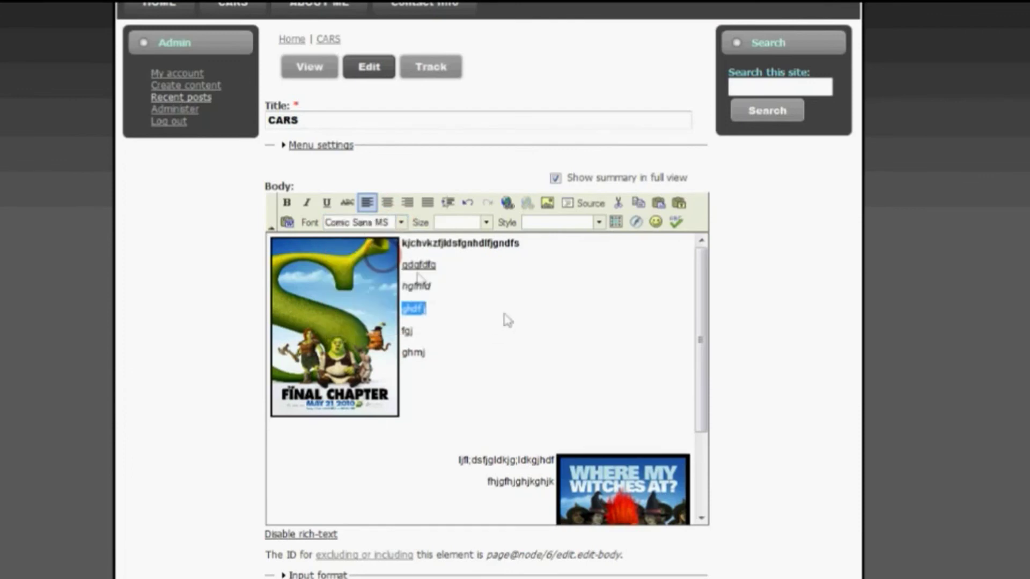
Set the size of the fifth filler line, fgj, to medium.
{"action": "left_click", "coordinate": [448, 352]}
{"action": "double_click", "coordinate": [413, 330]}
{"action": "left_click", "coordinate": [486, 223]}
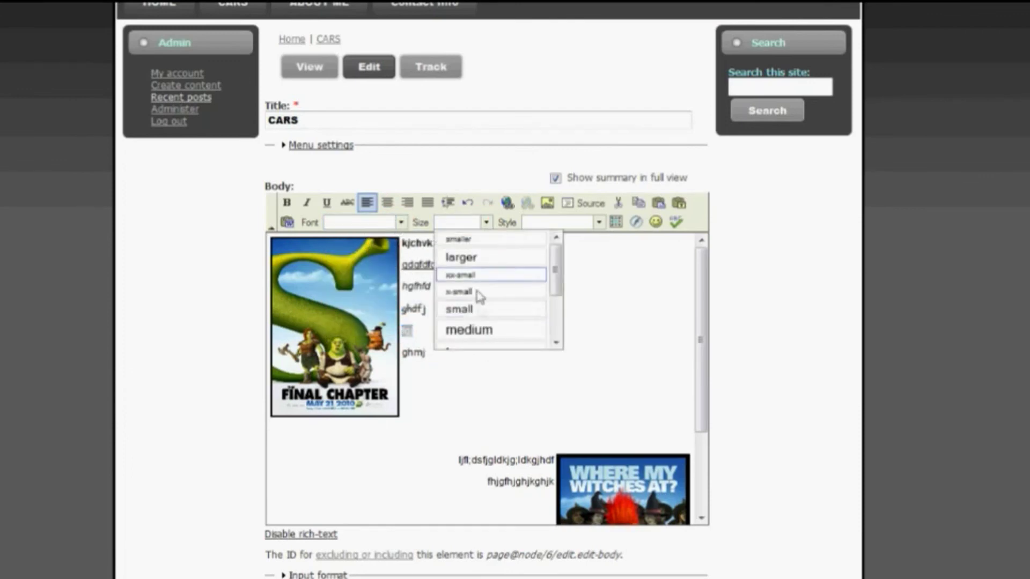
{"action": "left_click", "coordinate": [481, 329]}
{"action": "left_click", "coordinate": [445, 363]}
Save the CARS page and review the layout of its images and formatted text.
{"action": "scroll", "coordinate": [517, 284], "scroll_direction": "down", "scroll_amount": 3}
{"action": "scroll", "coordinate": [523, 299], "scroll_direction": "up", "scroll_amount": 3}
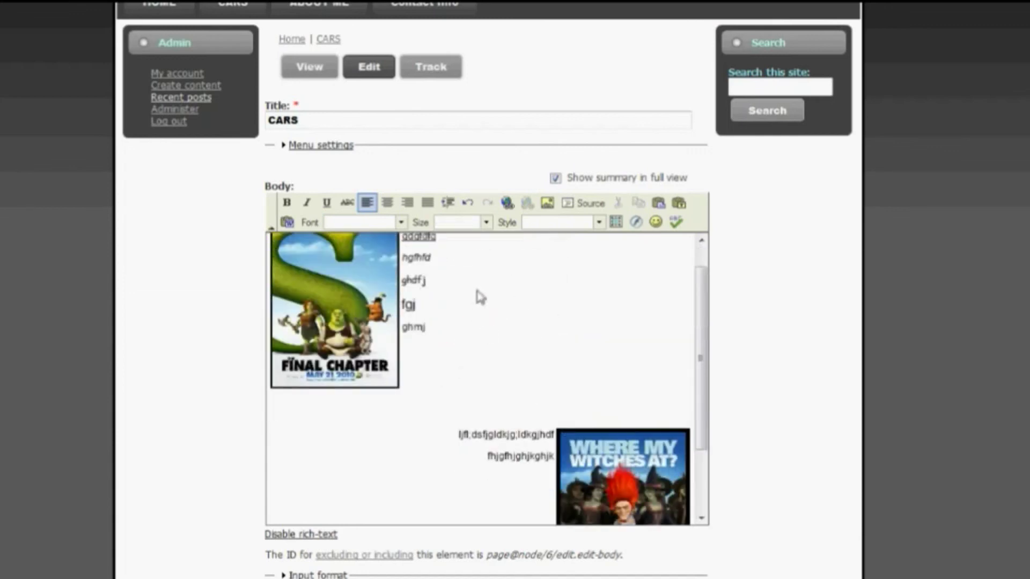
{"action": "scroll", "coordinate": [479, 294], "scroll_direction": "up", "scroll_amount": 1}
{"action": "scroll", "coordinate": [487, 291], "scroll_direction": "down", "scroll_amount": 3}
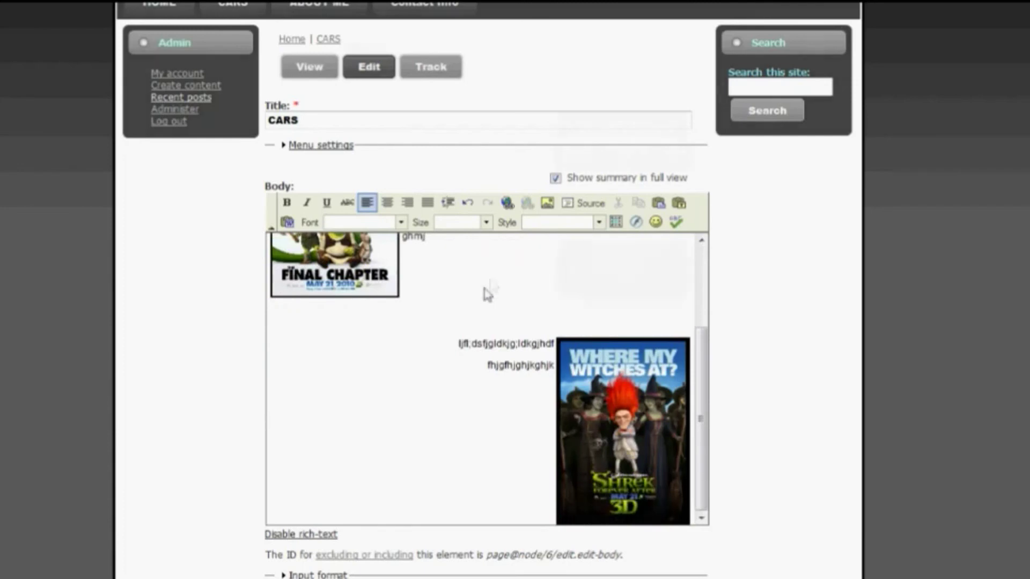
{"action": "scroll", "coordinate": [489, 384], "scroll_direction": "down", "scroll_amount": 8}
{"action": "left_click", "coordinate": [292, 546]}
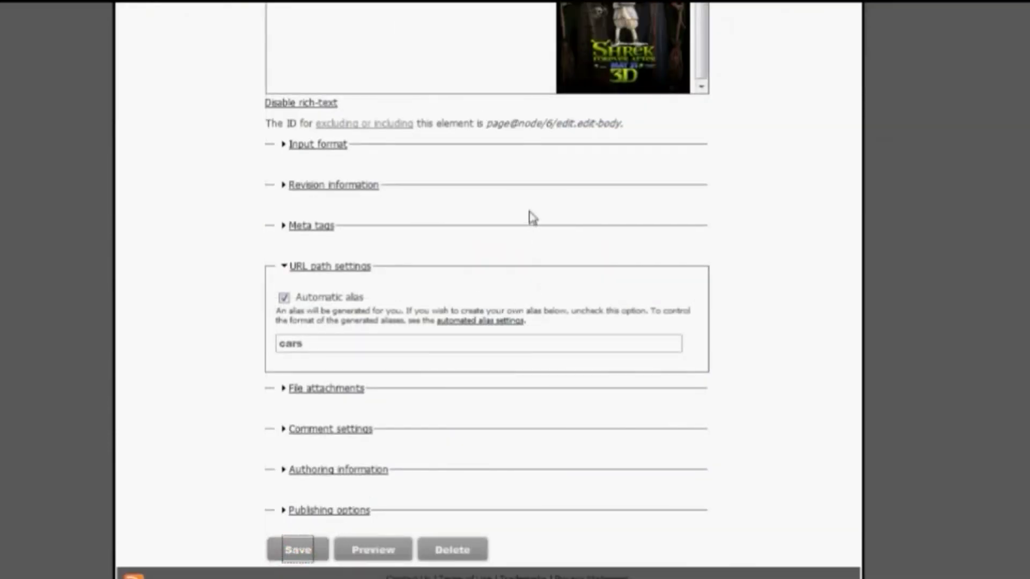
{"action": "scroll", "coordinate": [600, 349], "scroll_direction": "down", "scroll_amount": 3}
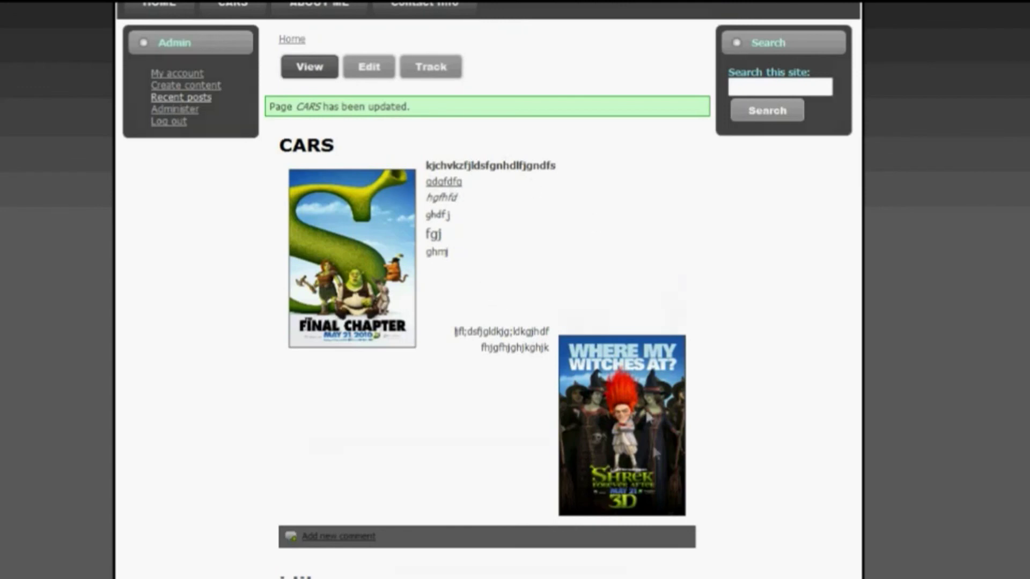
{"action": "scroll", "coordinate": [504, 298], "scroll_direction": "down", "scroll_amount": 2}
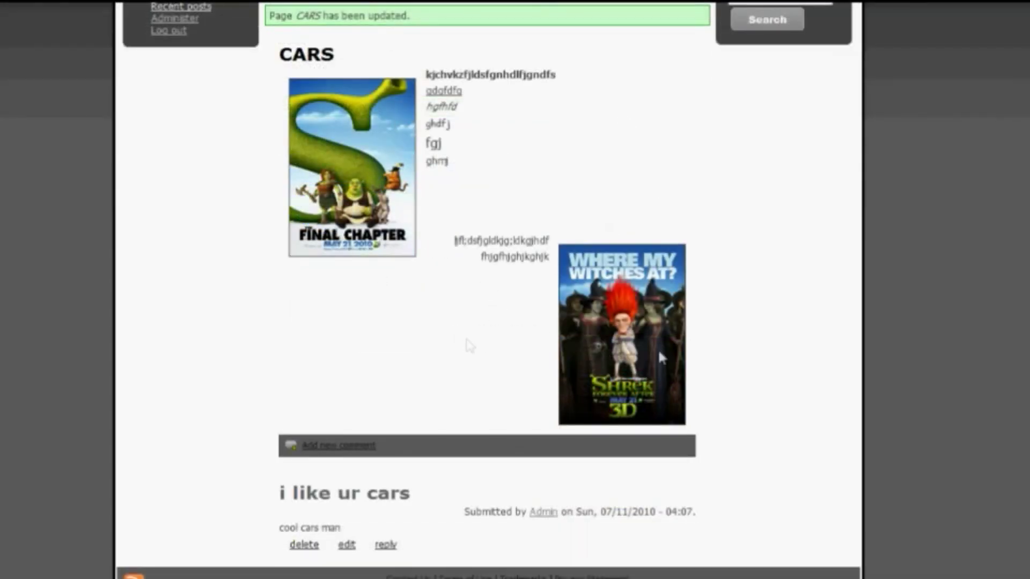
{"action": "scroll", "coordinate": [616, 250], "scroll_direction": "up", "scroll_amount": 2}
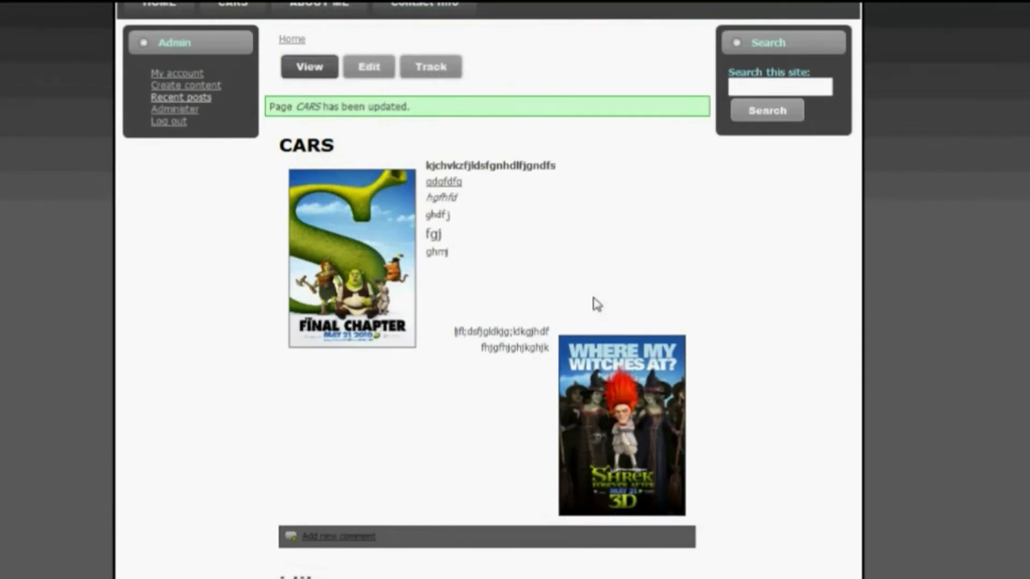
Reopen the CARS page for editing, inspect the HTML source of its body, and return to the rich-text view.
{"action": "left_click", "coordinate": [367, 66]}
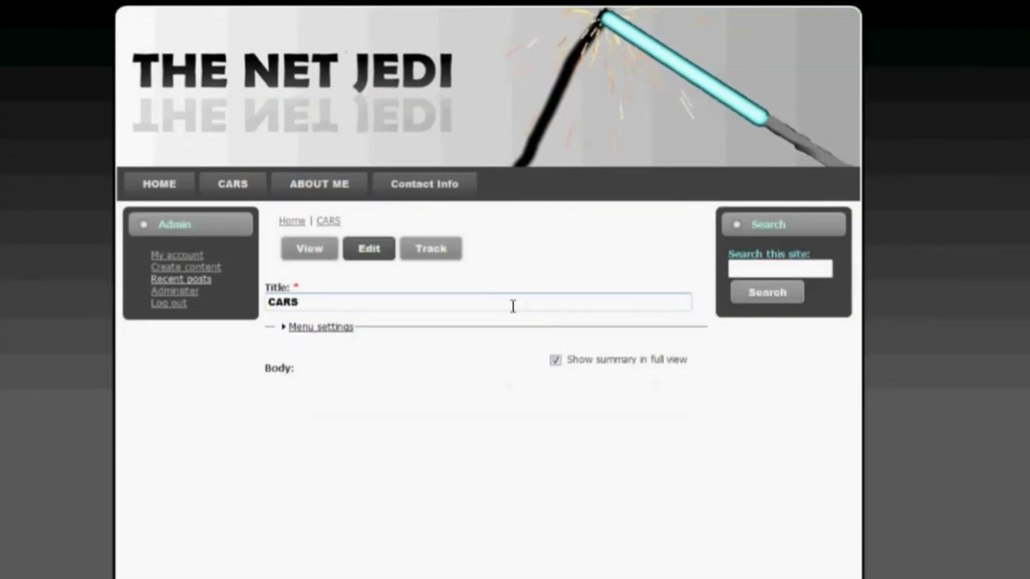
{"action": "scroll", "coordinate": [486, 306], "scroll_direction": "down", "scroll_amount": 4}
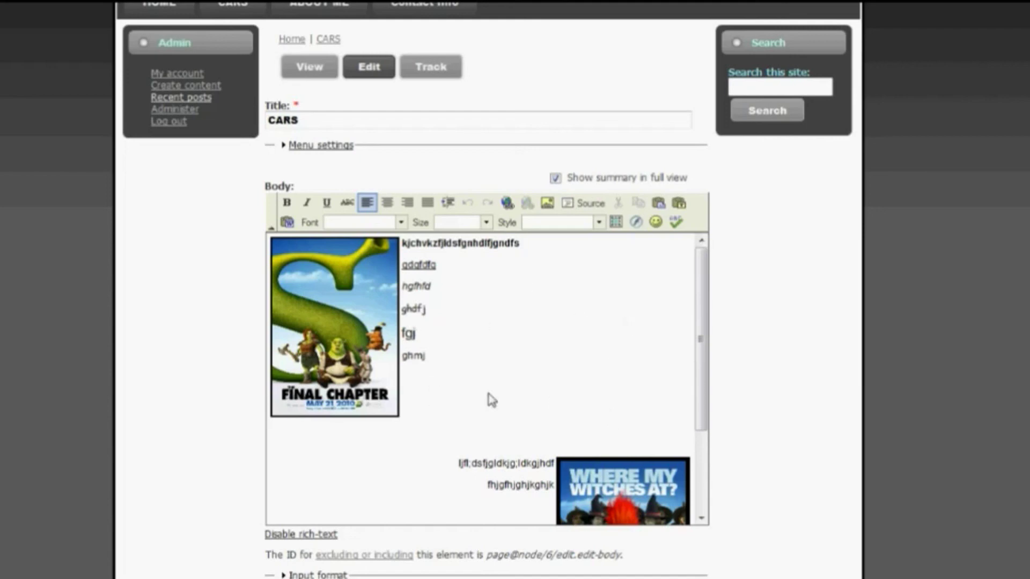
{"action": "left_click", "coordinate": [571, 208]}
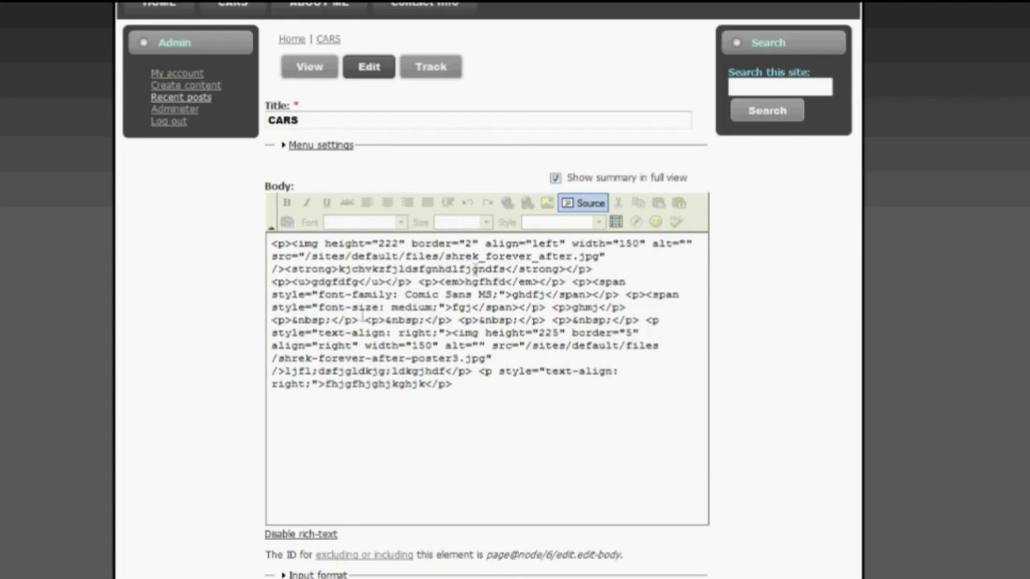
{"action": "left_click", "coordinate": [584, 204]}
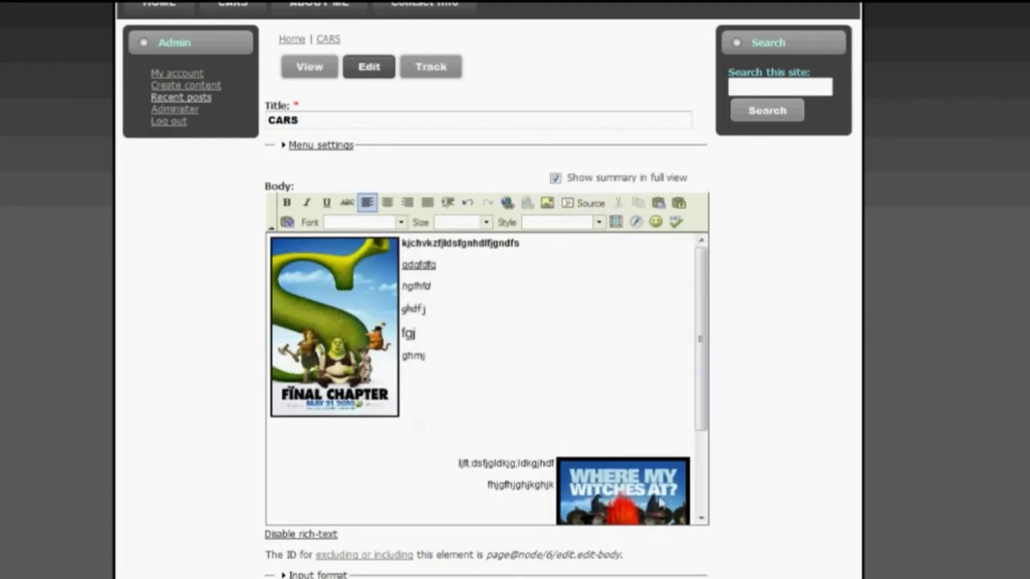